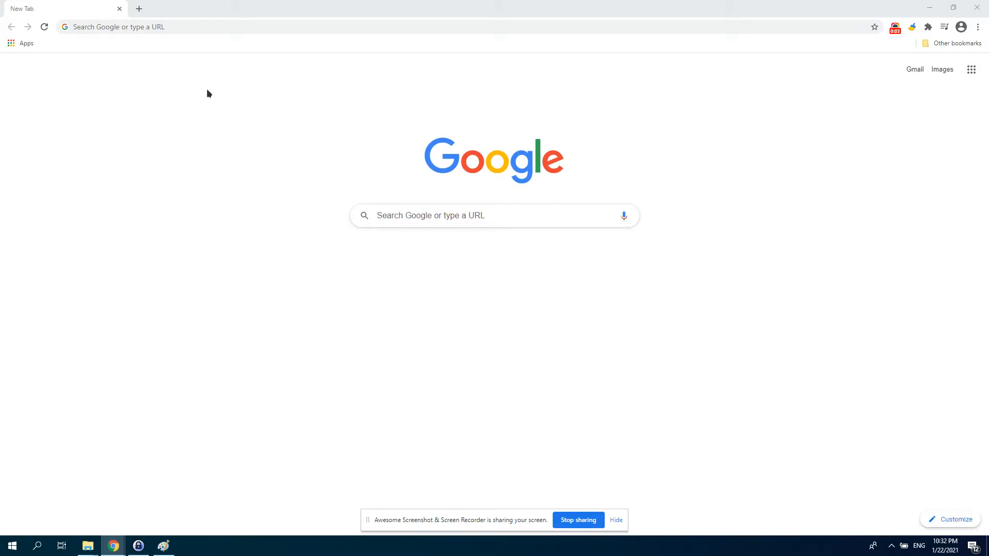
Go to gmail.com and submit the account's e-mail address on the sign-in page
click(162, 28)
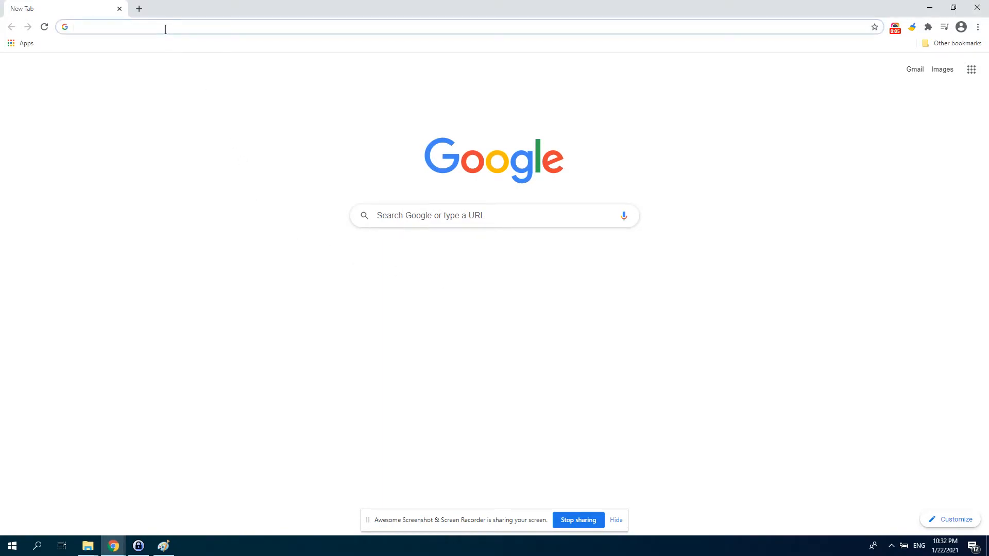
text(gmail.com)
key(Return)
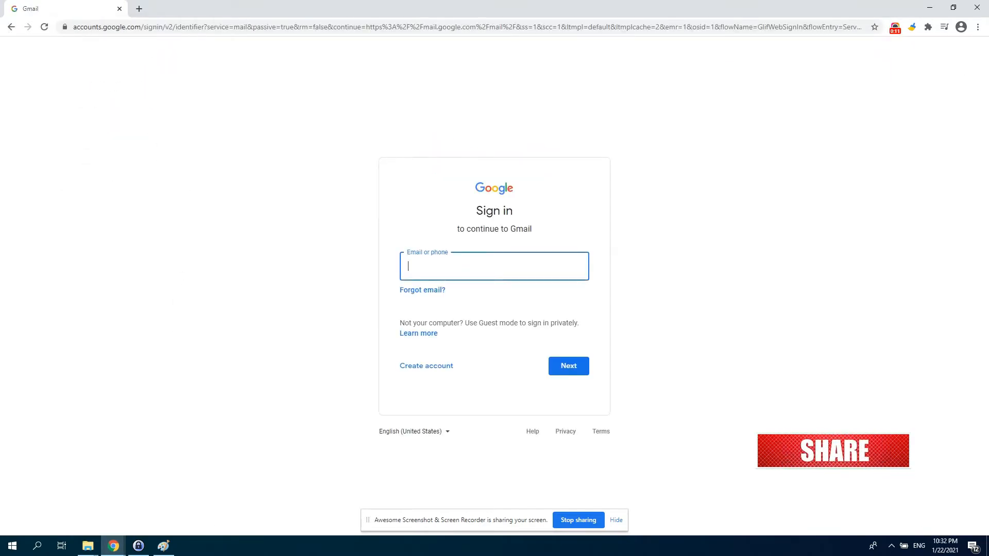
key(ctrl+alt+a)
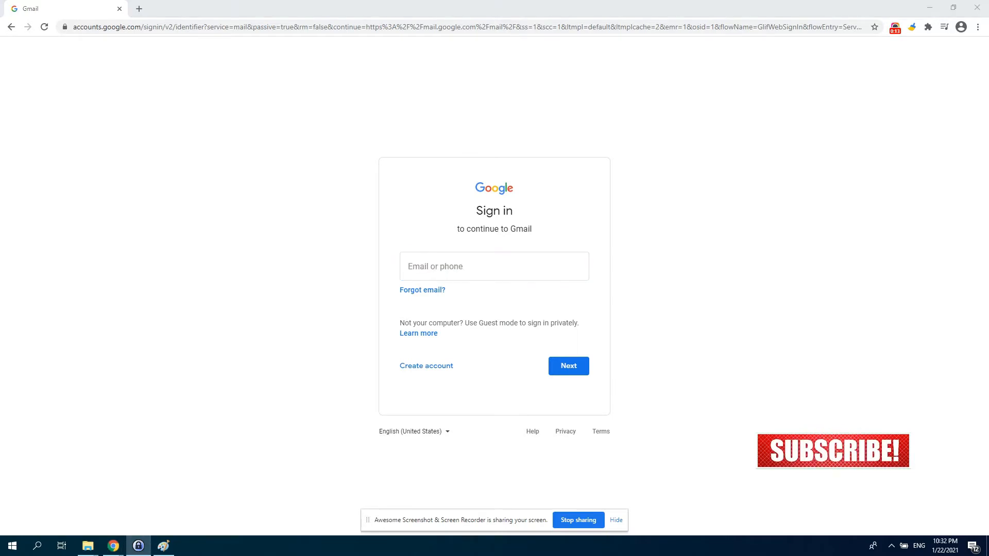
click(504, 267)
key(ctrl+v)
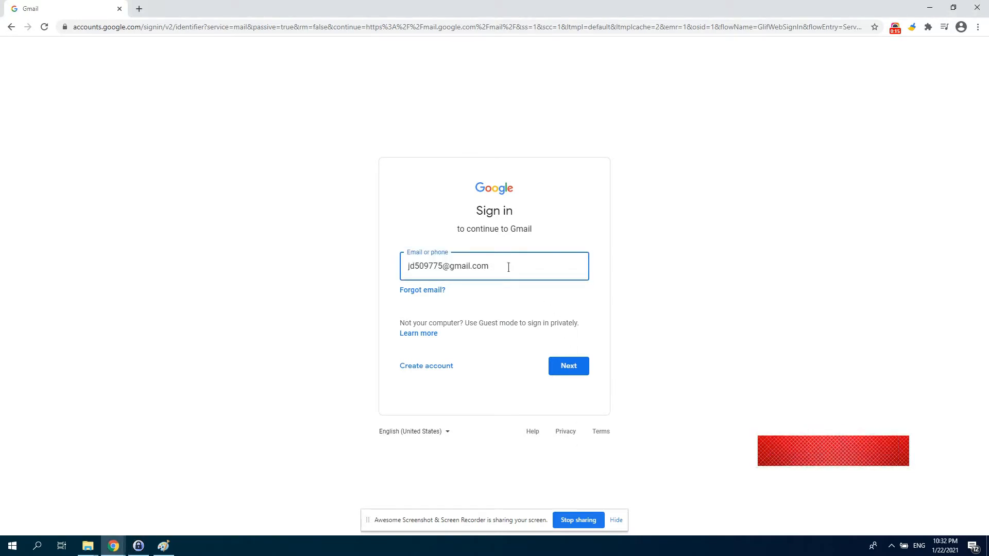
click(561, 375)
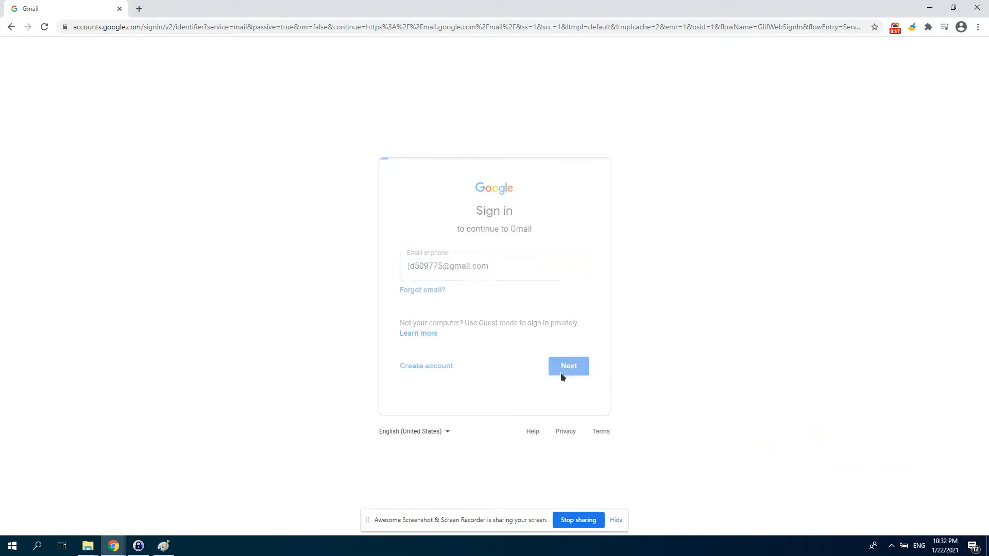
Paste the account password into the password field and sign in to the mailbox
key(alt+Tab)
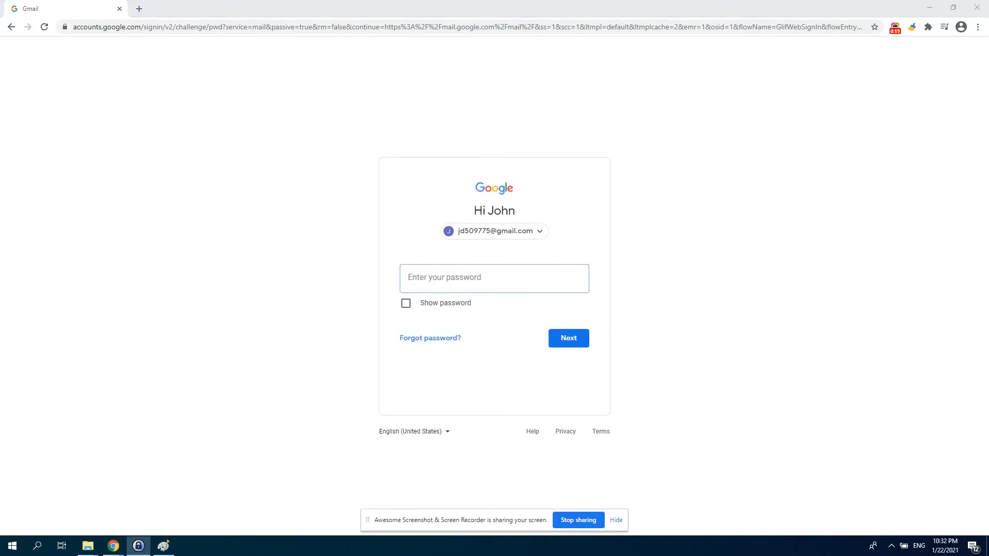
click(498, 285)
key(ctrl+v)
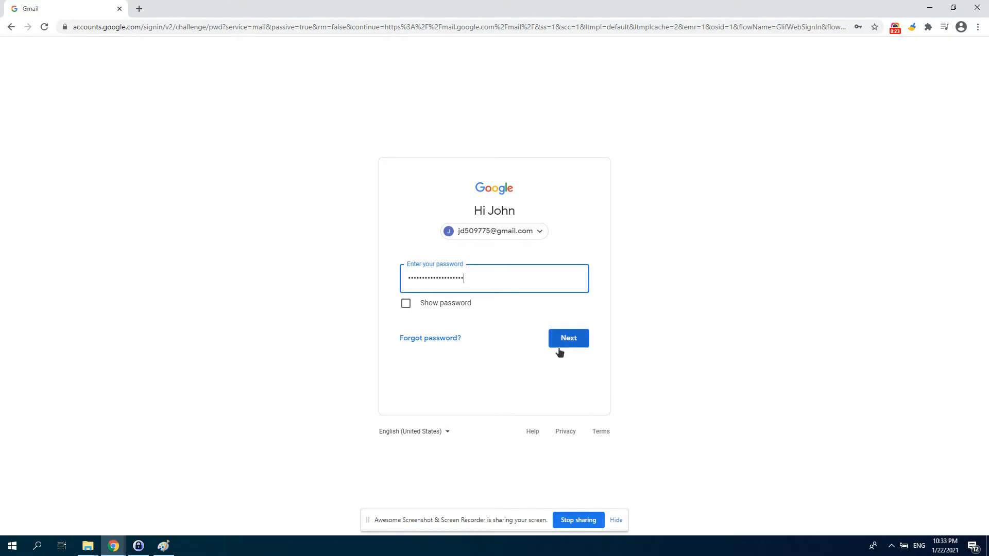
click(579, 344)
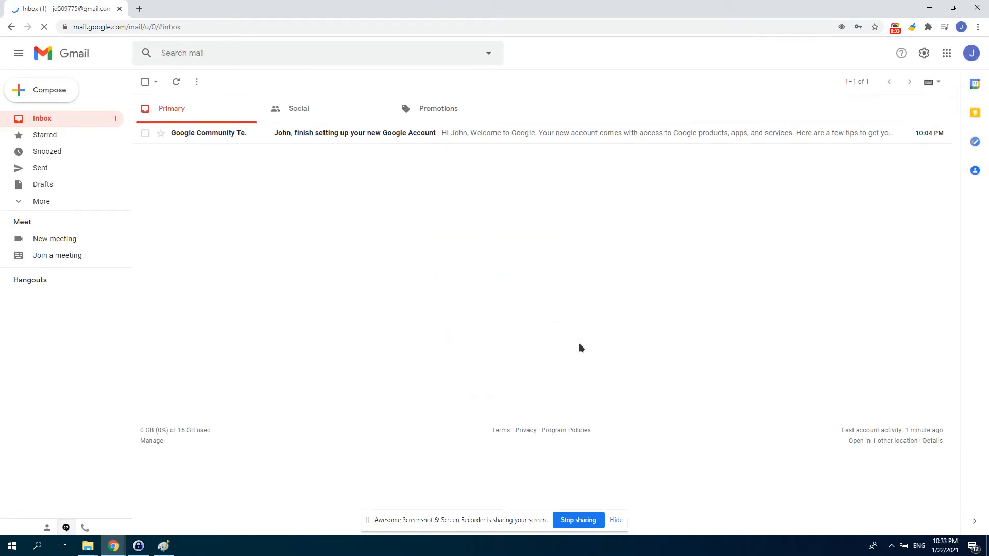
Open the full Gmail settings and refuse to have the browser save the password
click(924, 54)
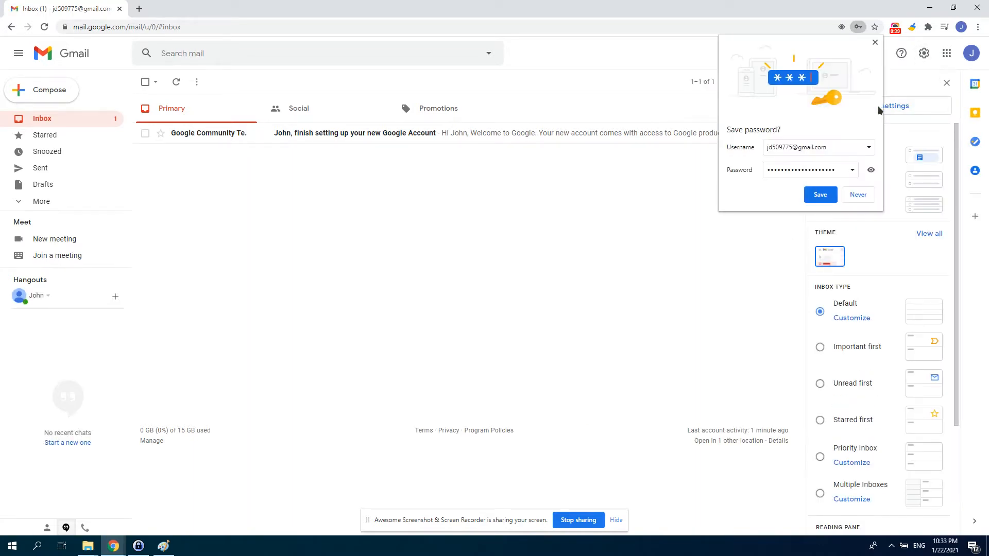
click(855, 196)
click(885, 107)
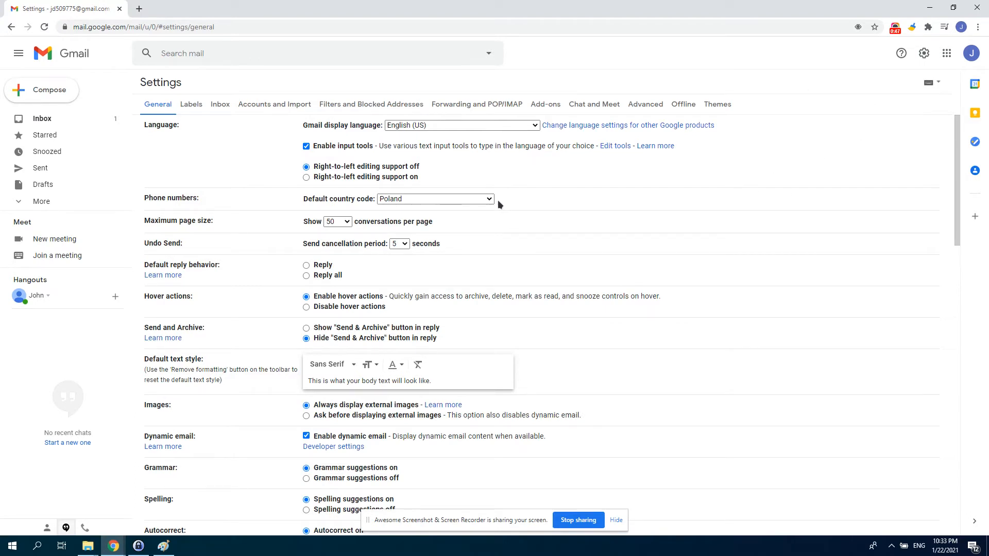
Create a signature named "New Signature" in the general settings and enter the sender's full name followed by "Greetings!" as its text
scroll(491, 211, down, 2)
scroll(486, 225, down, 5)
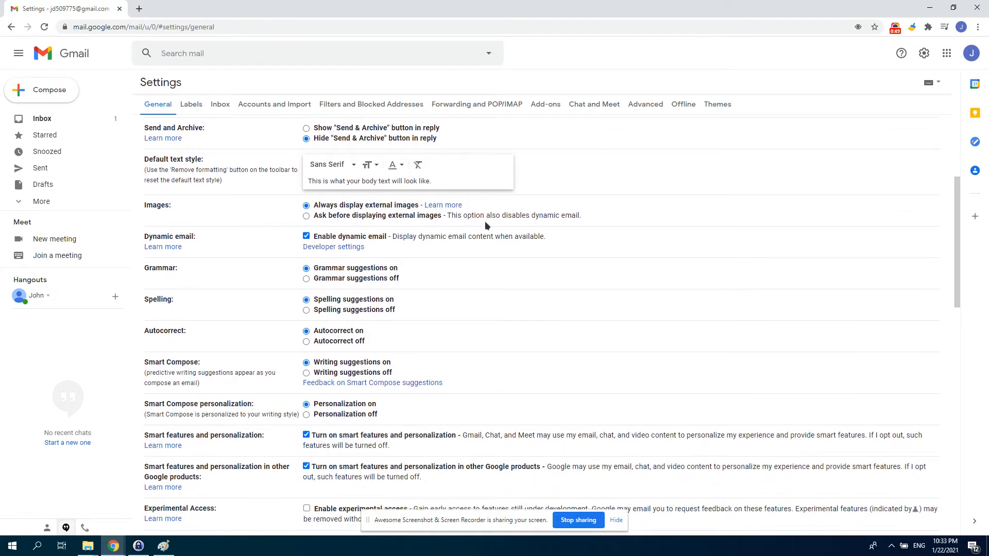
scroll(484, 218, down, 6)
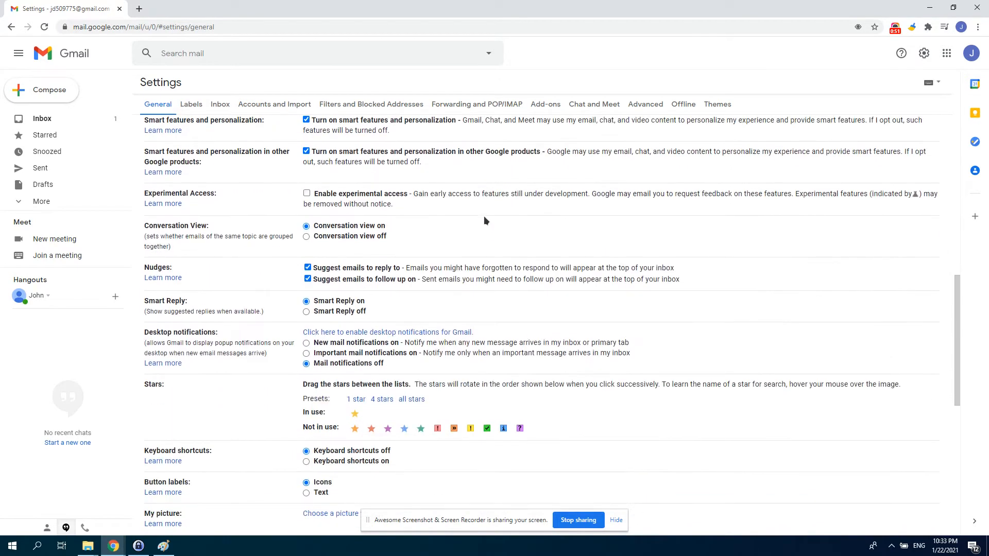
scroll(484, 218, down, 3)
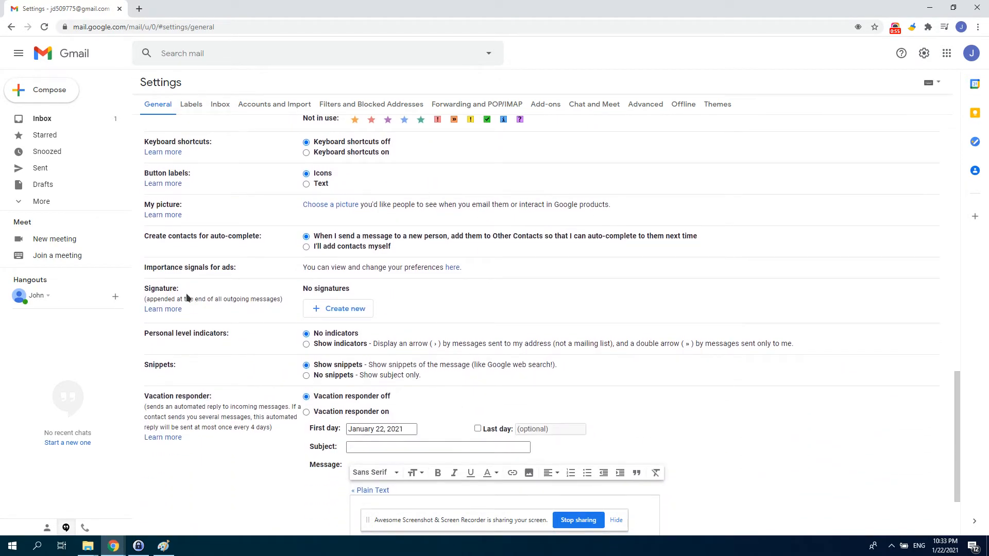
drag(179, 289, 149, 289)
click(382, 312)
click(363, 311)
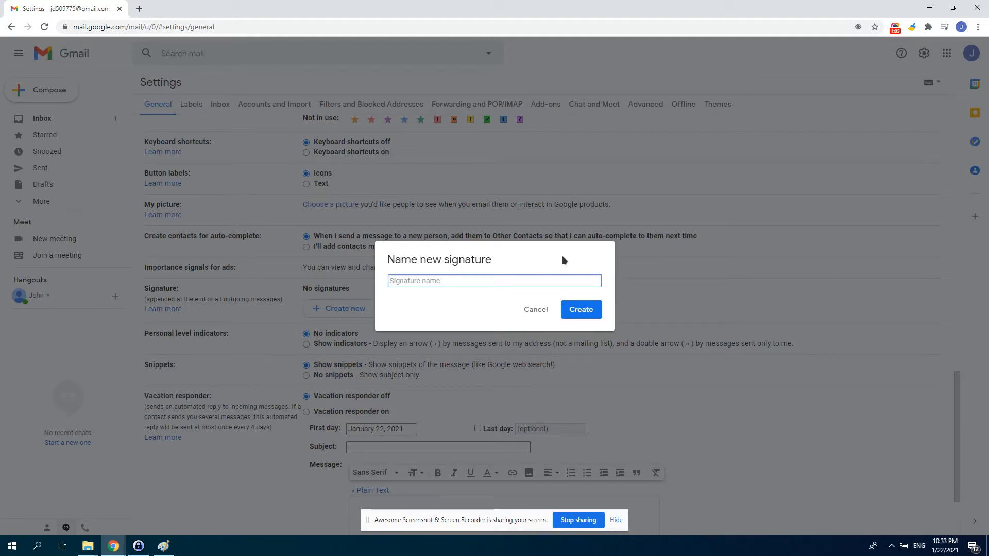
text(New Signature)
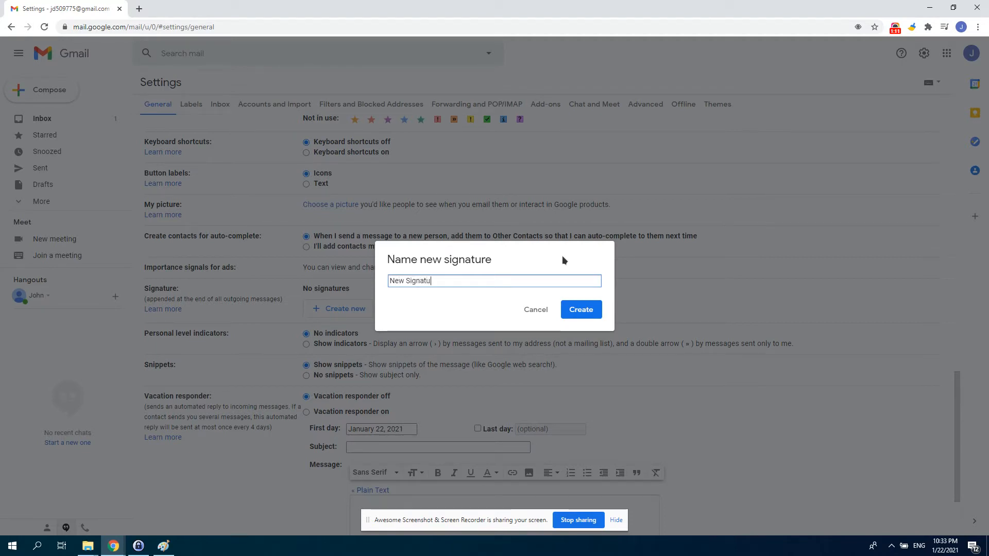
click(585, 316)
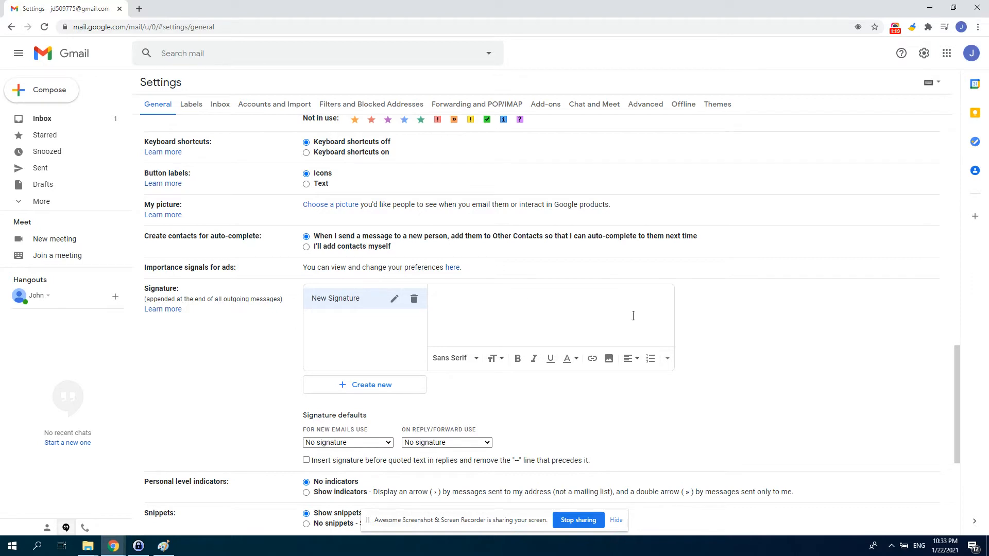
text(John Doe, Greetings!)
click(591, 359)
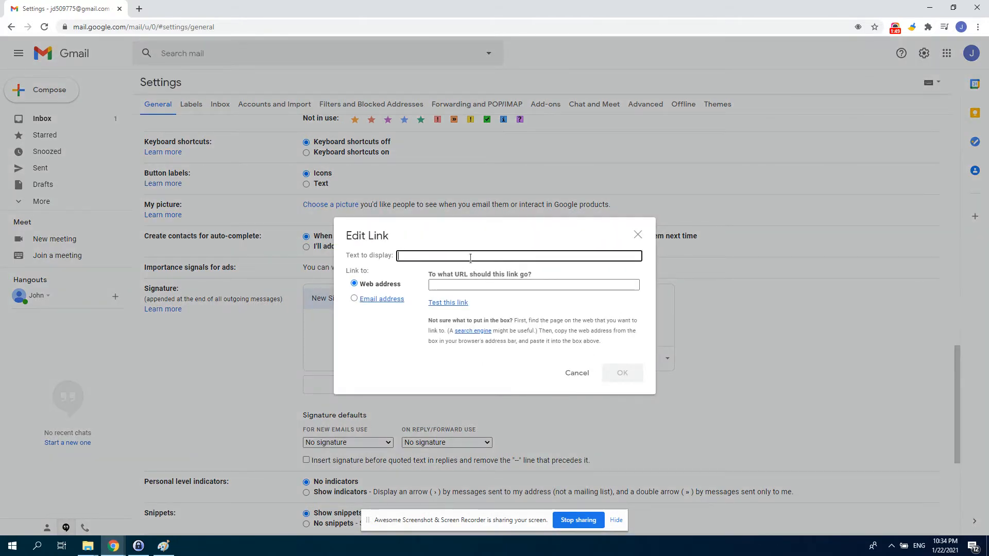
text(www.mywebsite.com)
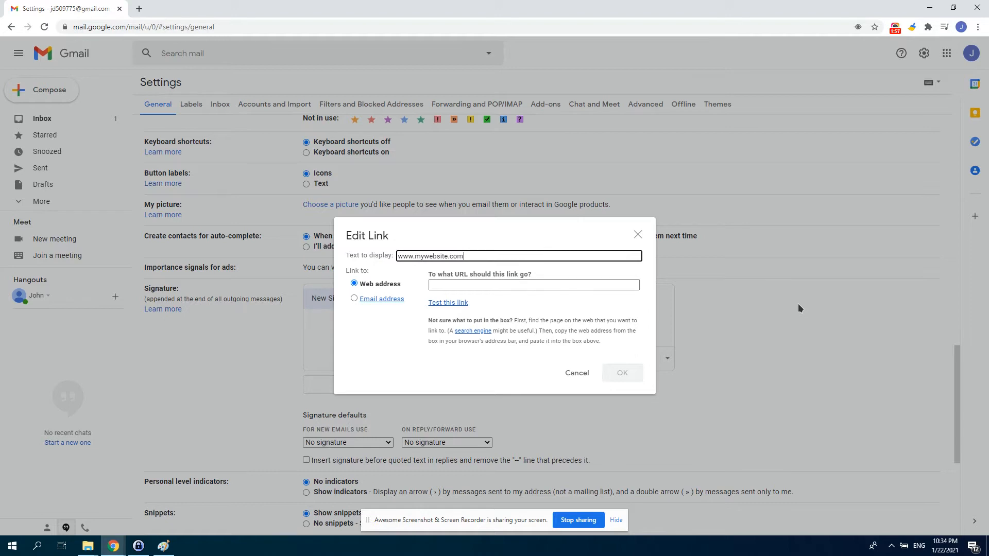
key(Tab)
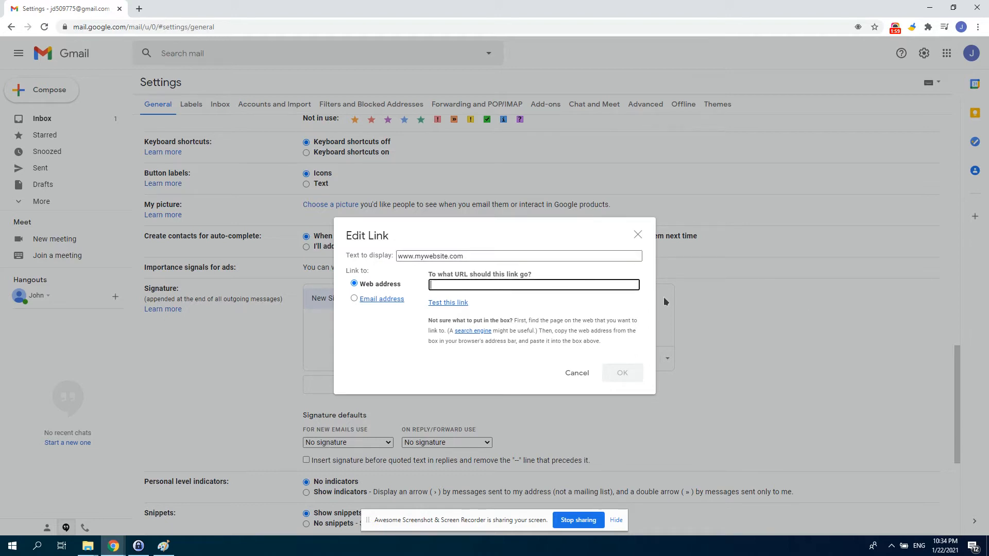
text(https:)
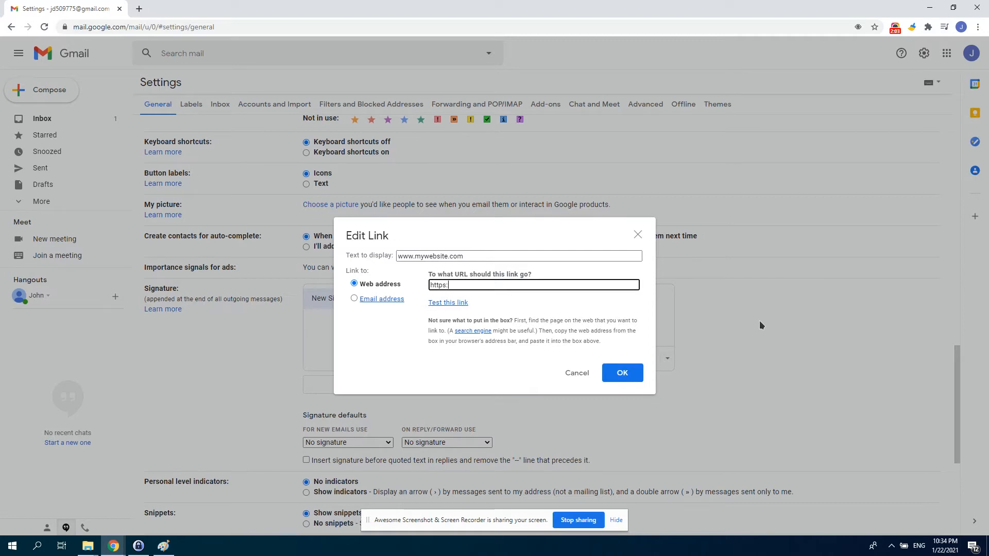
text(//www.mywebsite.com)
click(443, 304)
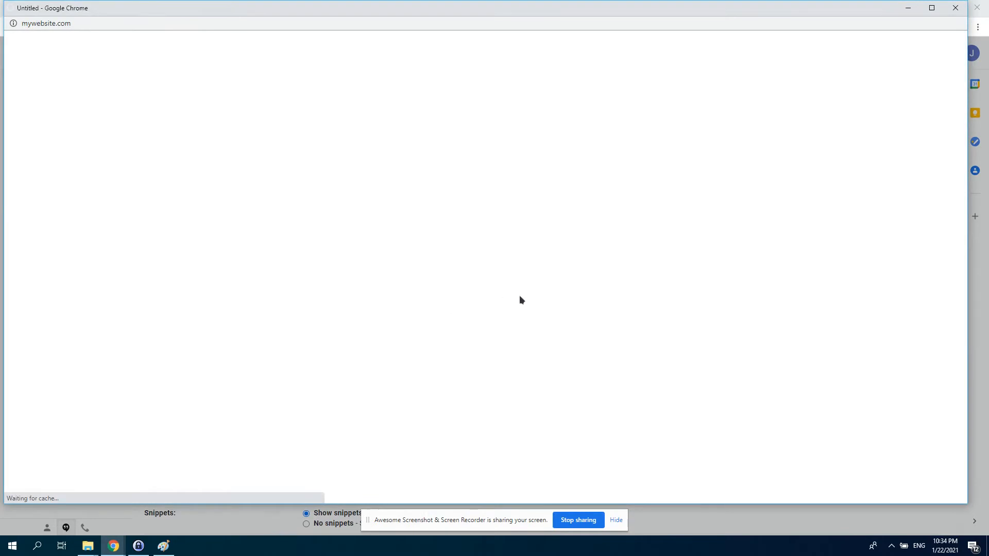
click(956, 9)
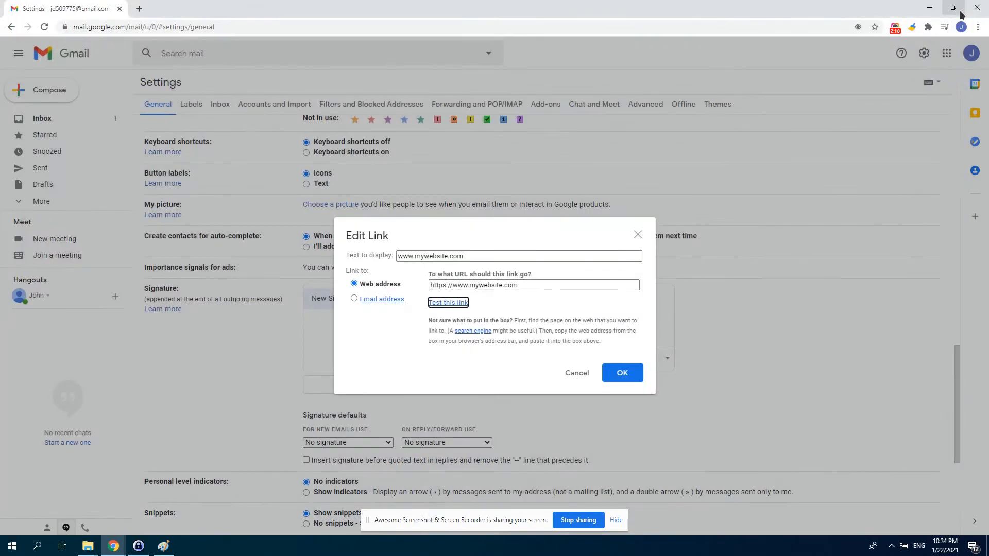
click(640, 379)
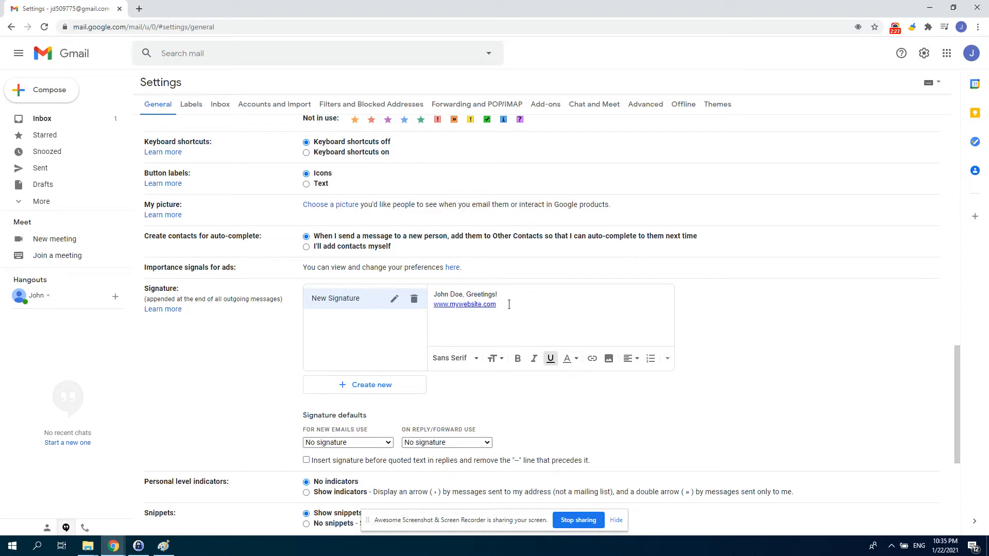
Make the whole signature text bold and italicize only the line with the name and greeting
drag(514, 304, 428, 302)
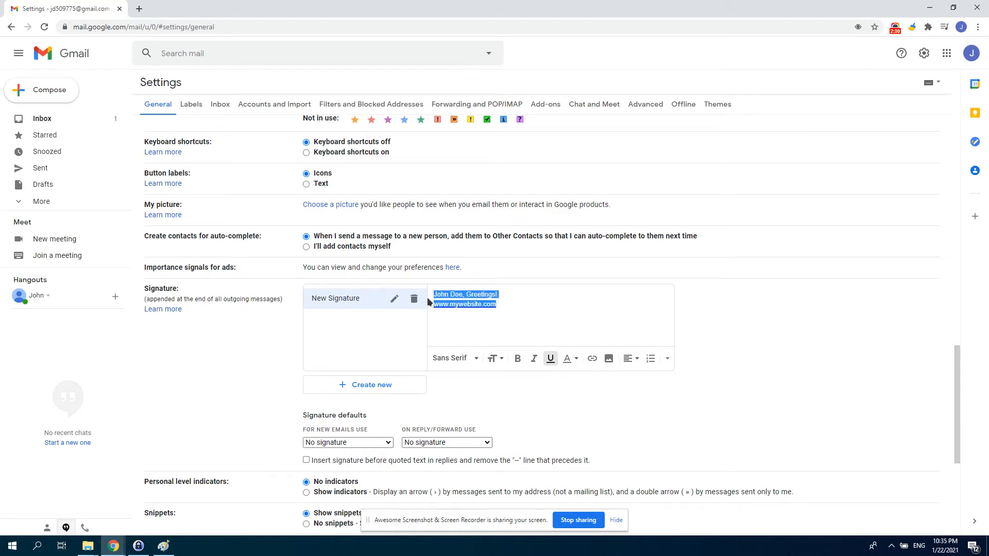
click(518, 359)
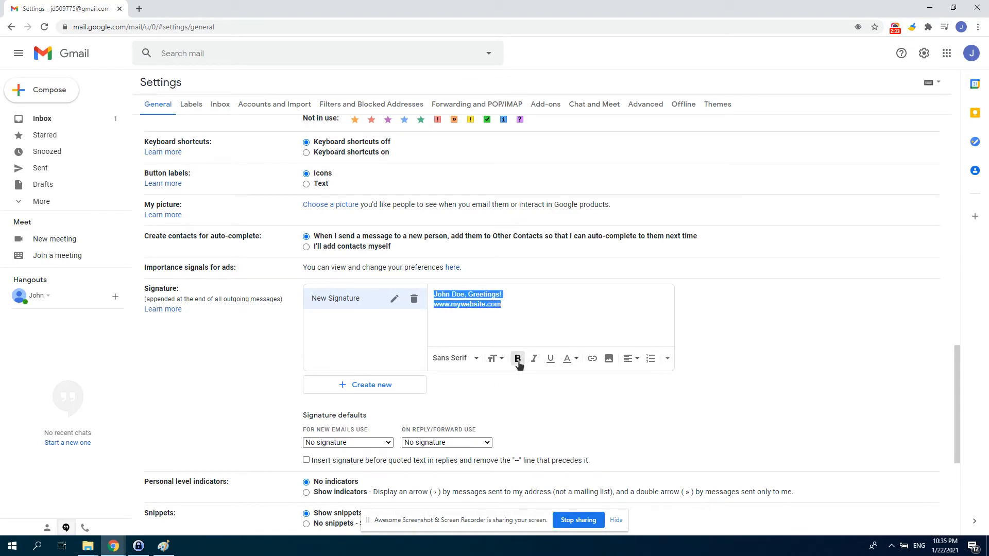
click(512, 295)
drag(515, 296, 434, 295)
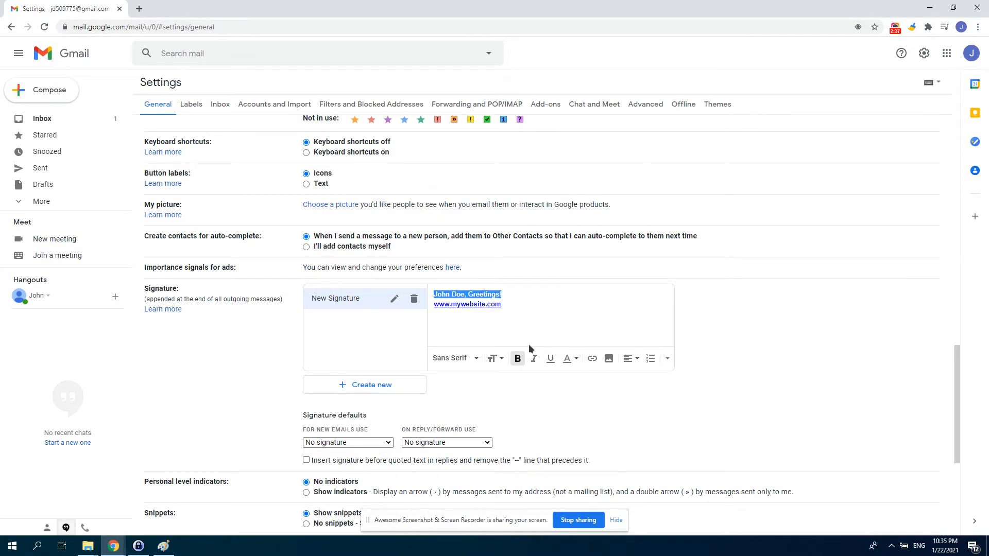
click(534, 359)
Add an empty line above the signature's greeting and two line breaks below the website link
click(436, 294)
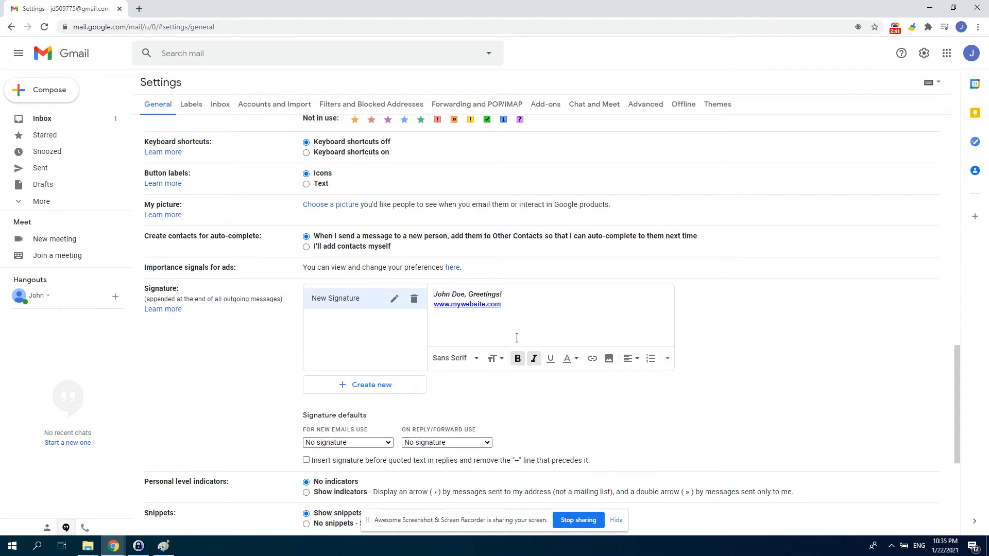
key(Return)
click(459, 294)
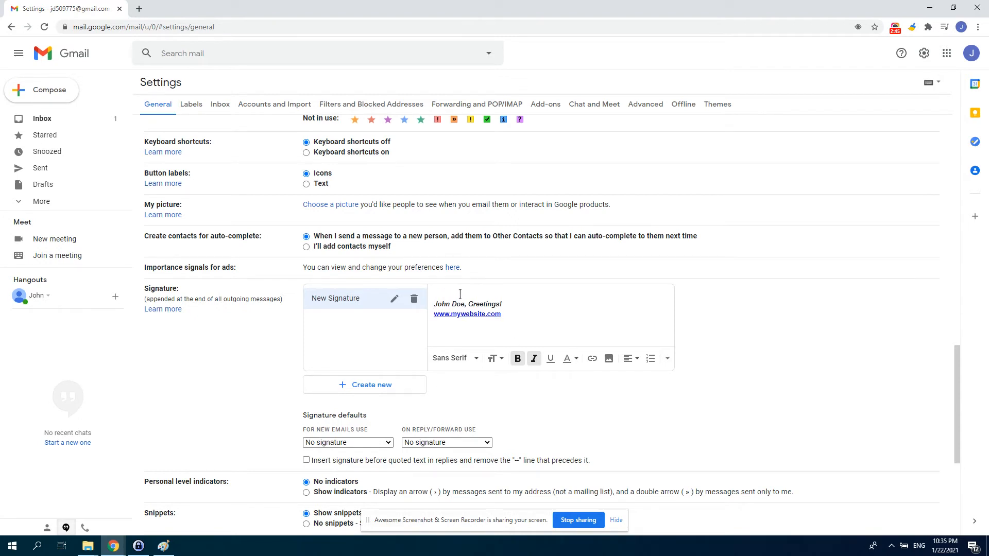
click(525, 318)
key(Return)
key(Return)
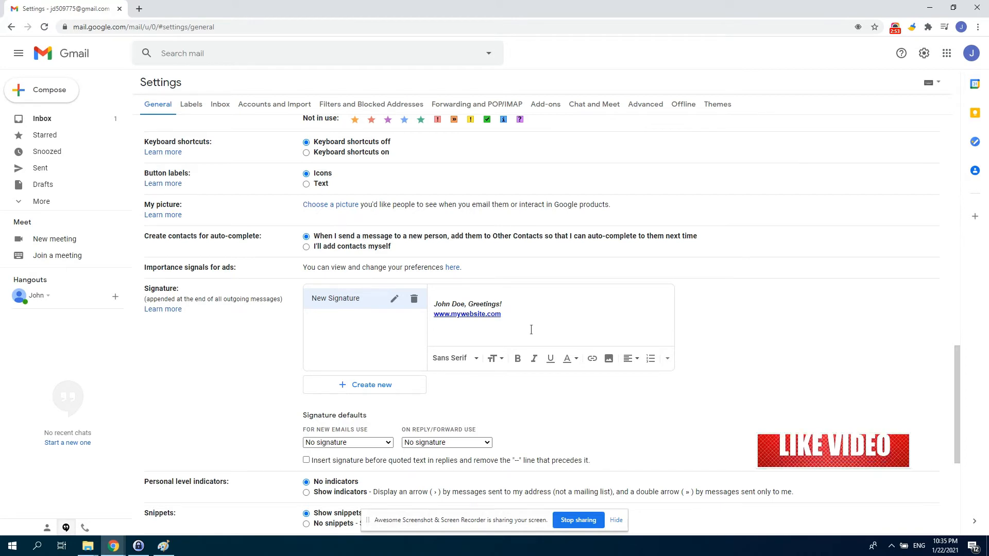
Insert the image 10552.jpg from the device below the website link in the signature
click(609, 359)
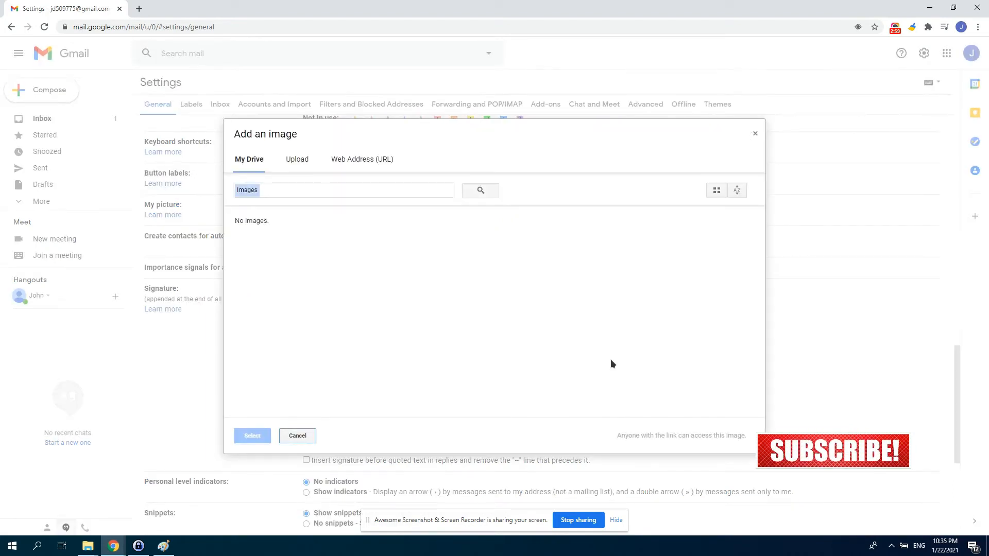
click(296, 160)
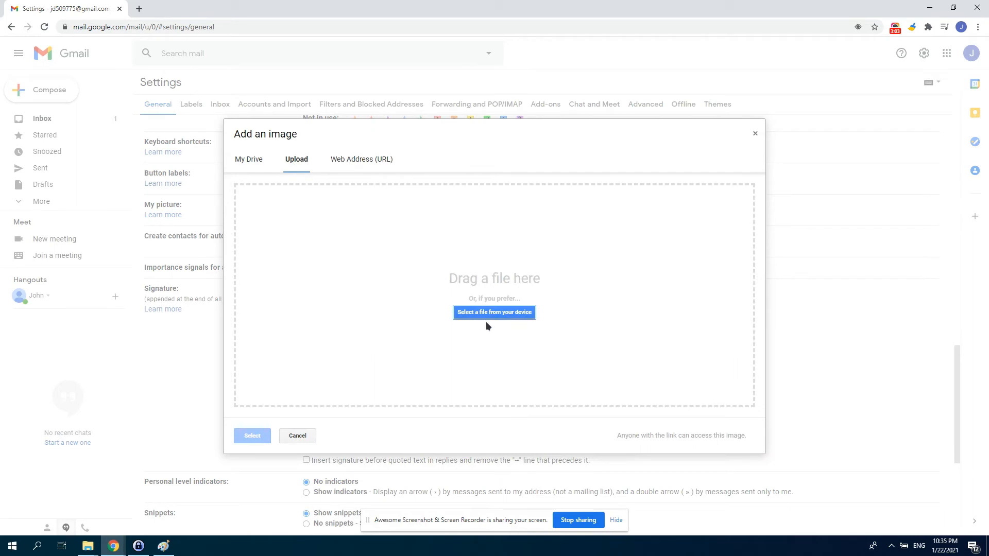
click(494, 315)
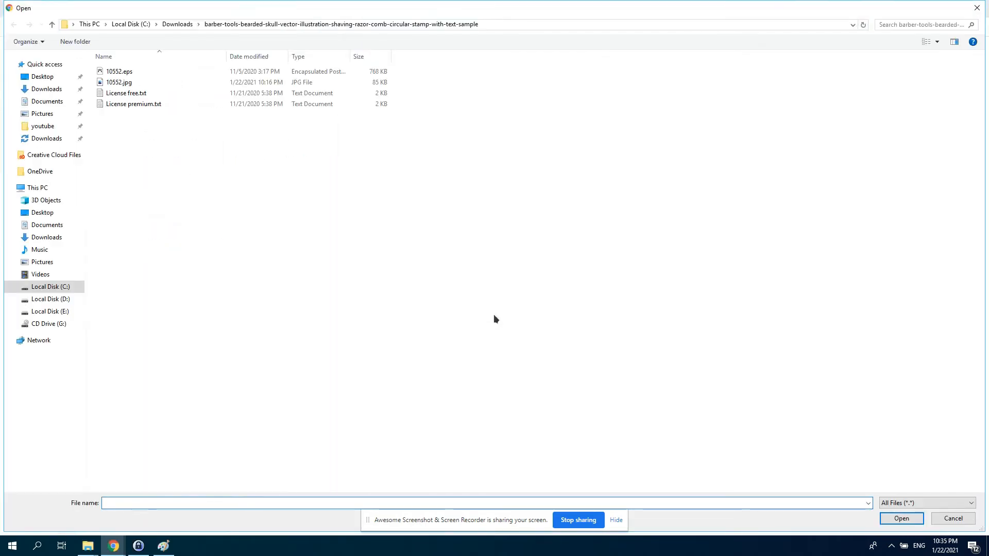
click(122, 84)
double_click(122, 85)
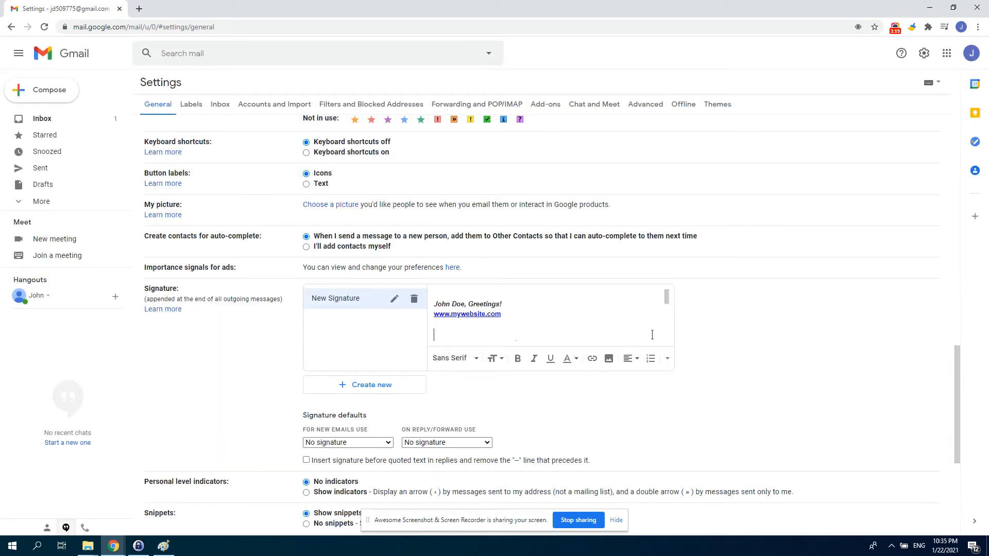
Set the size of the inserted signature image to Large
mouse_move(666, 296)
mouse_down()
mouse_move(670, 332)
mouse_move(677, 292)
mouse_move(676, 308)
mouse_up()
click(517, 319)
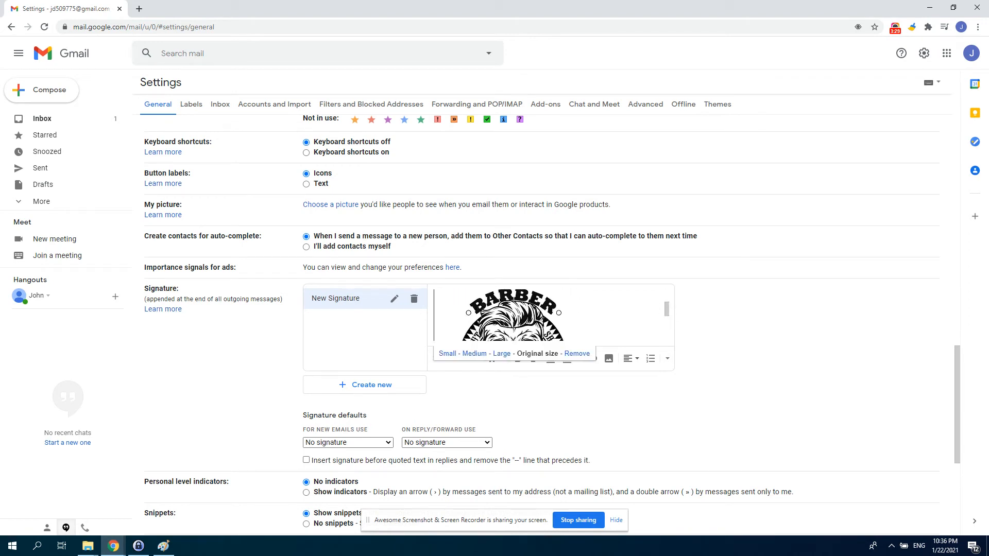
click(503, 354)
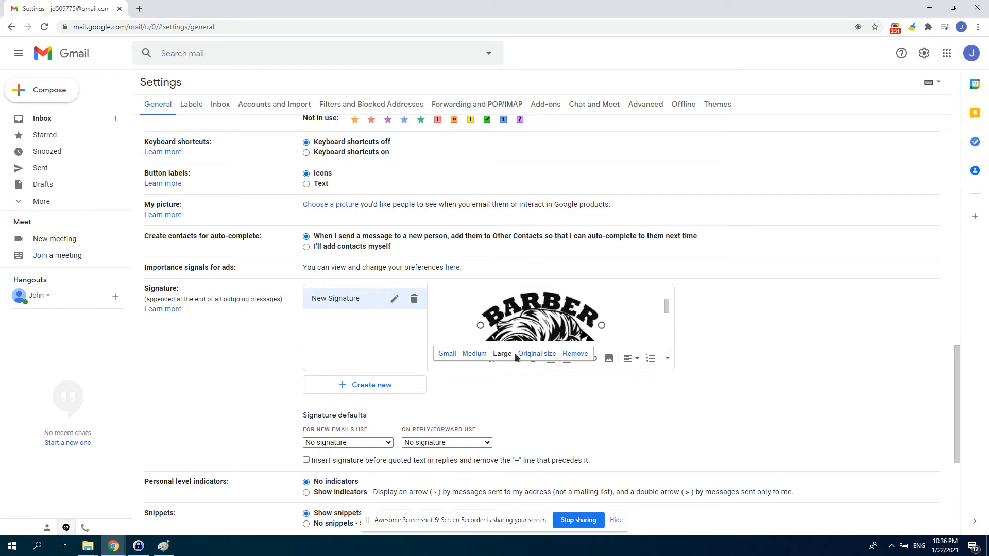
Try the Small size for the signature image, settle on Medium, and check the whole signature with it
click(479, 355)
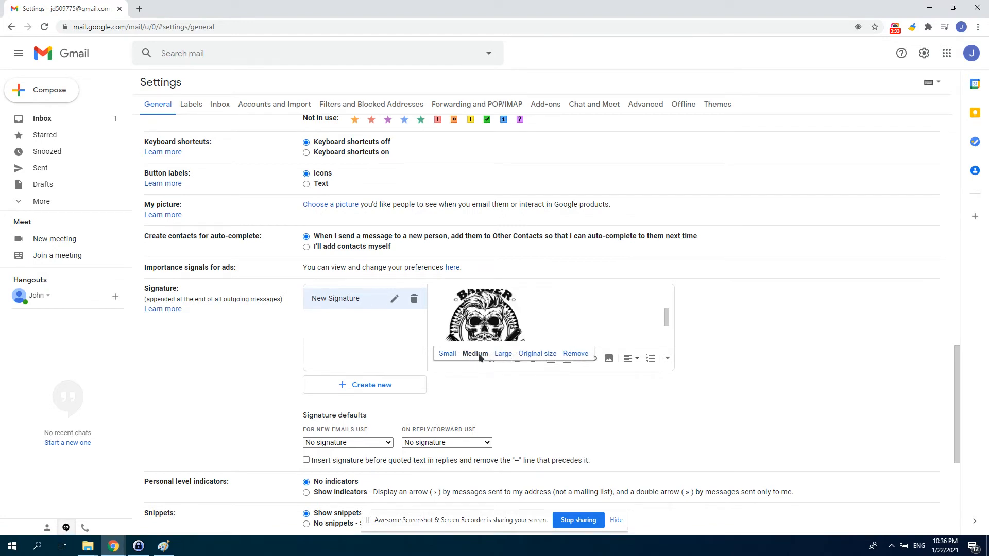
click(453, 353)
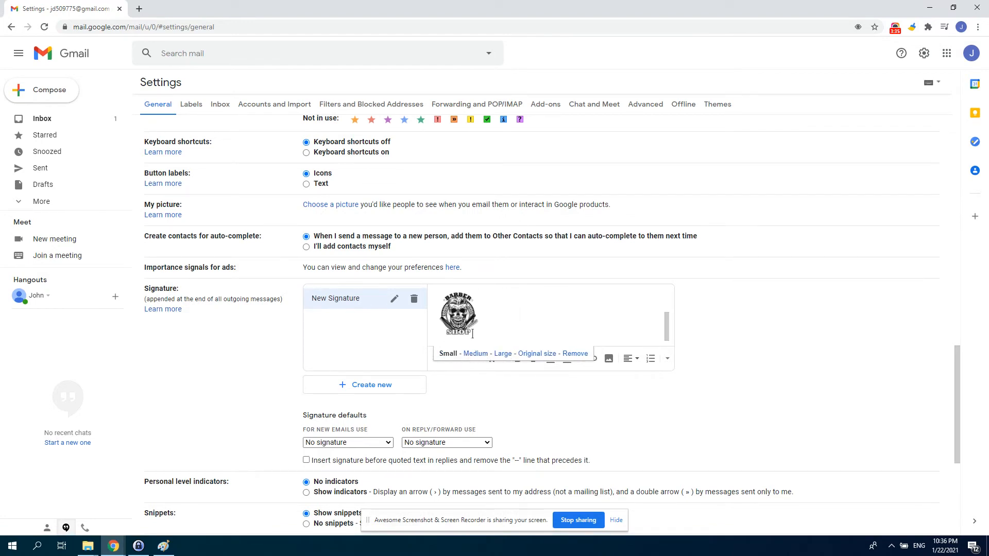
scroll(504, 315, up, 2)
scroll(504, 316, down, 2)
click(474, 354)
scroll(551, 325, down, 2)
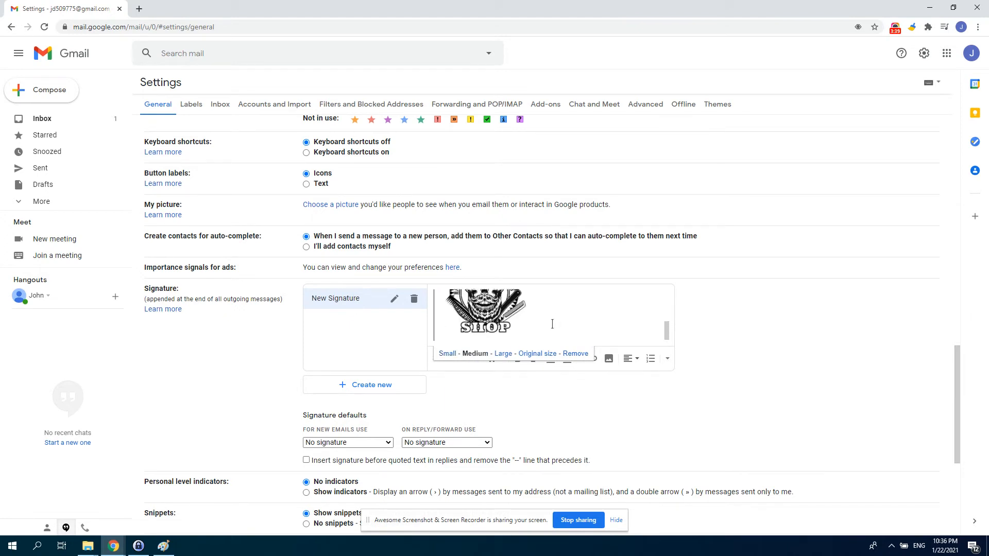
scroll(552, 324, up, 2)
scroll(552, 324, up, 2)
scroll(549, 327, down, 4)
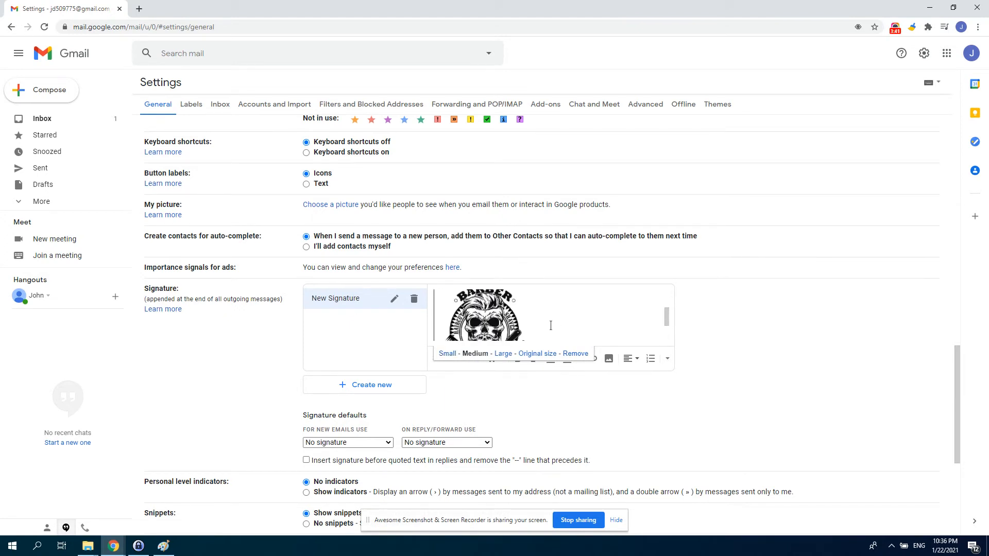
scroll(547, 329, up, 4)
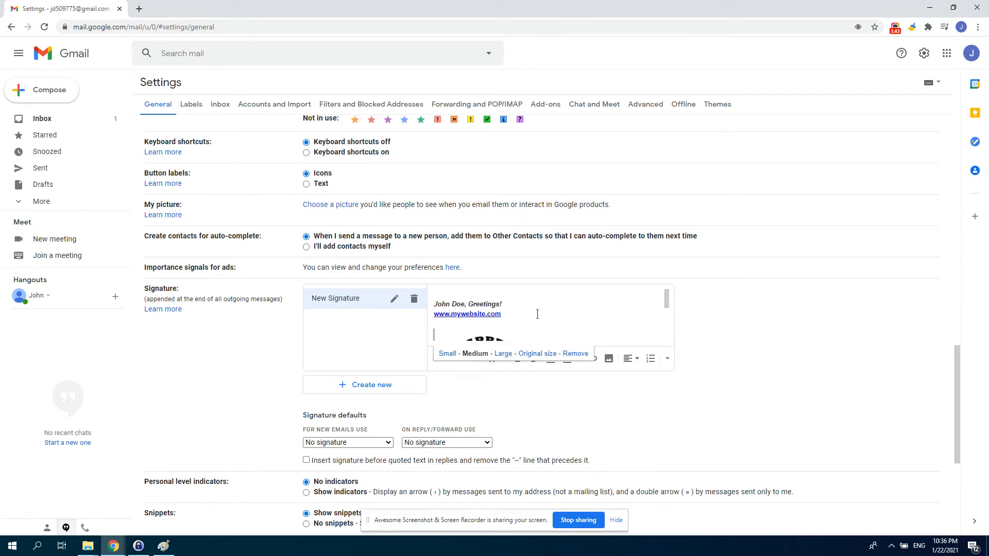
scroll(541, 320, down, 4)
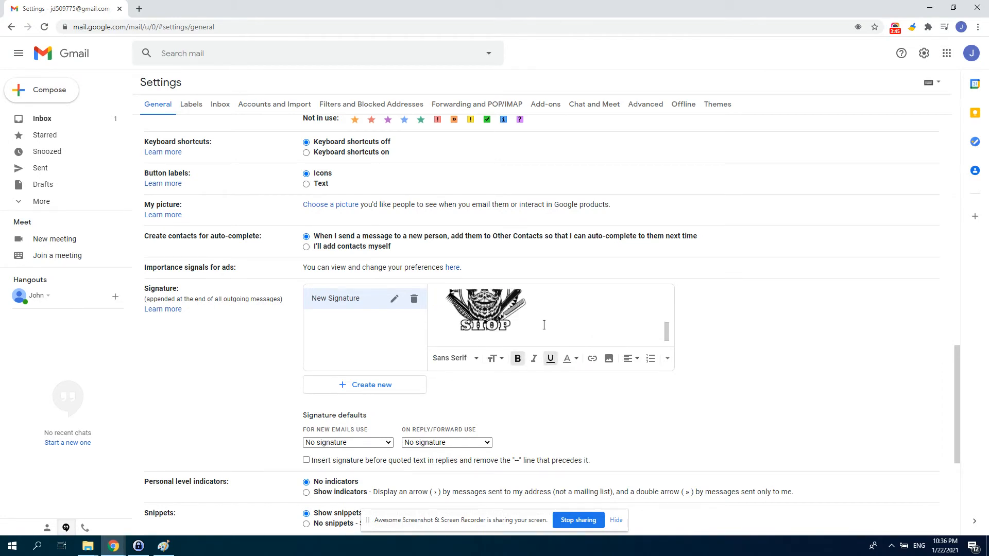
scroll(544, 325, up, 4)
click(526, 322)
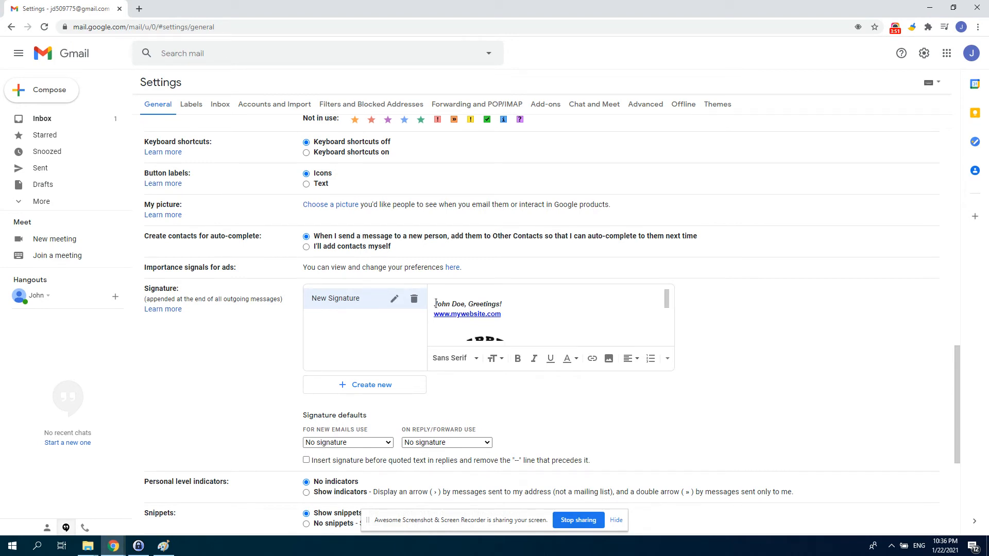
Try center and right alignment on the entire signature, including the image, and return it to left alignment
drag(434, 293, 531, 362)
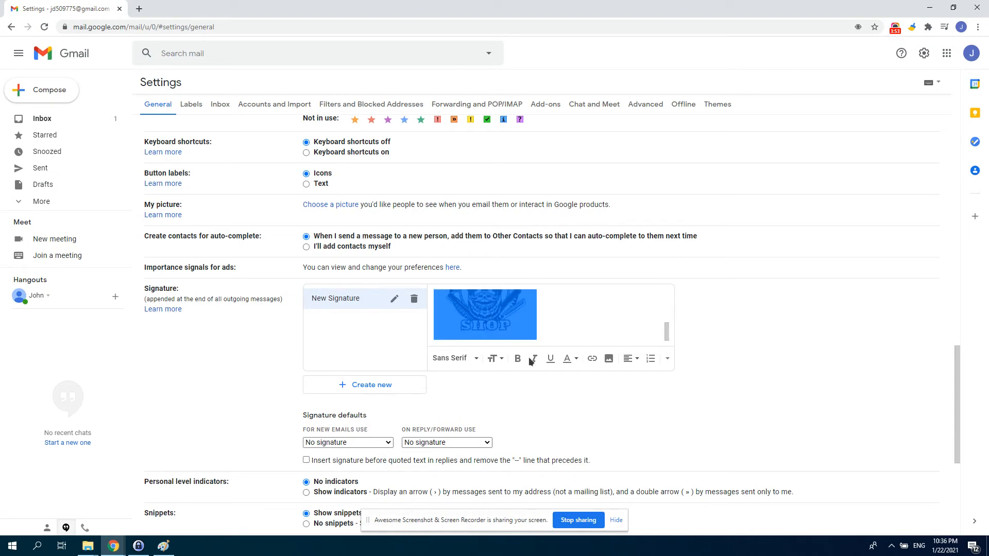
scroll(575, 322, up, 1)
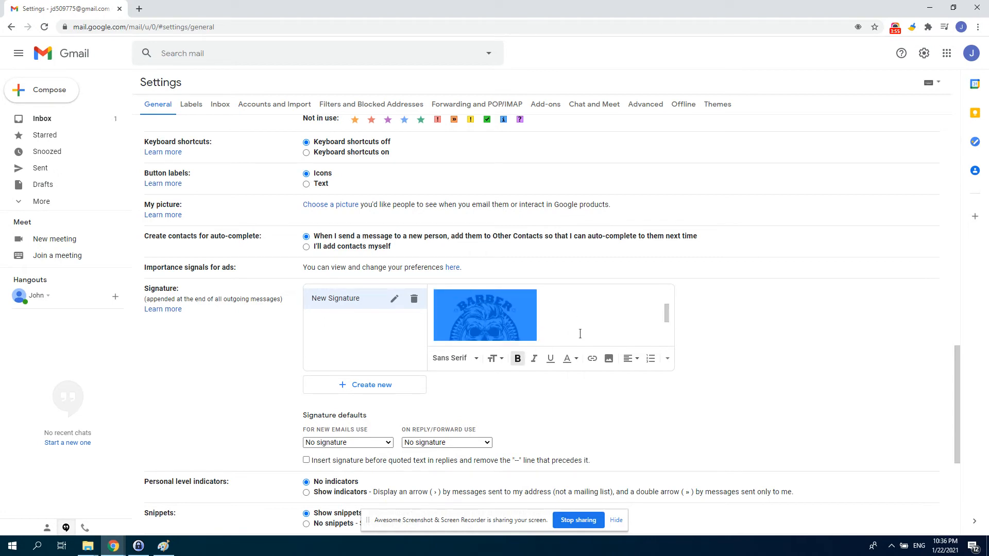
click(637, 363)
click(630, 331)
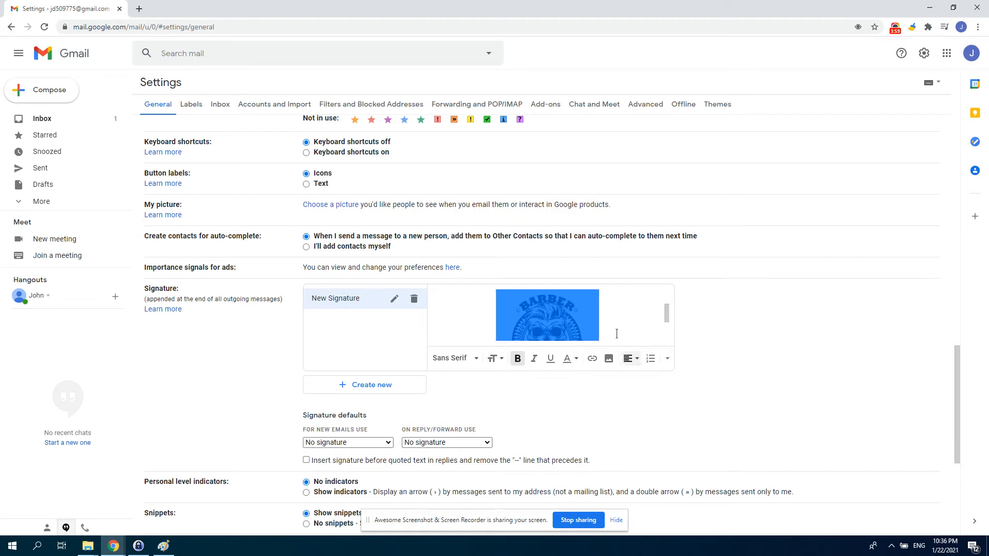
scroll(610, 325, down, 2)
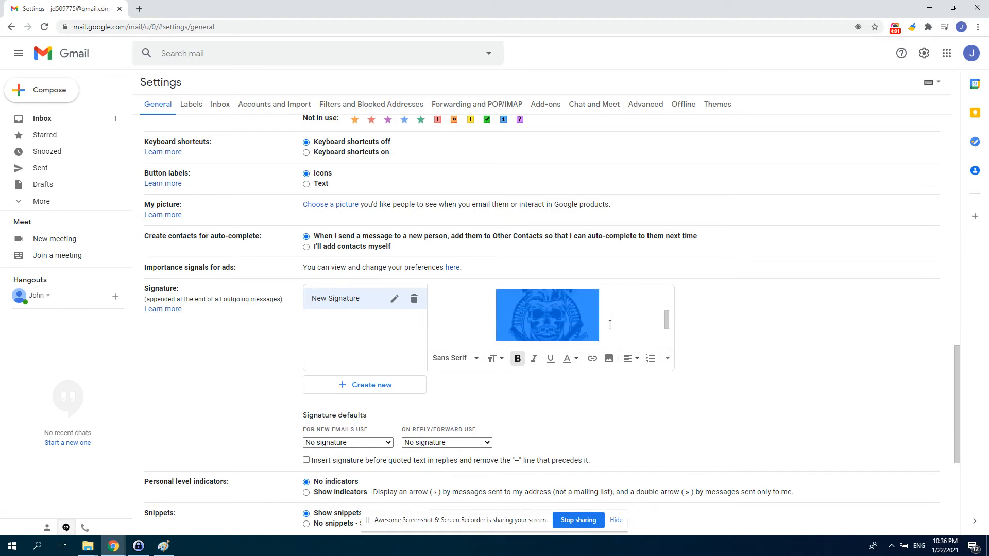
scroll(610, 325, up, 2)
click(638, 362)
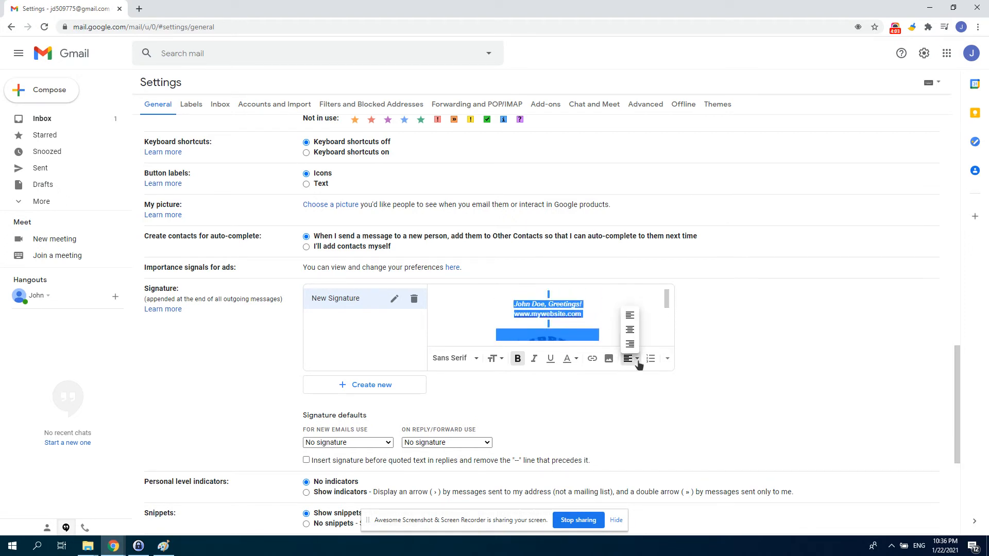
click(629, 344)
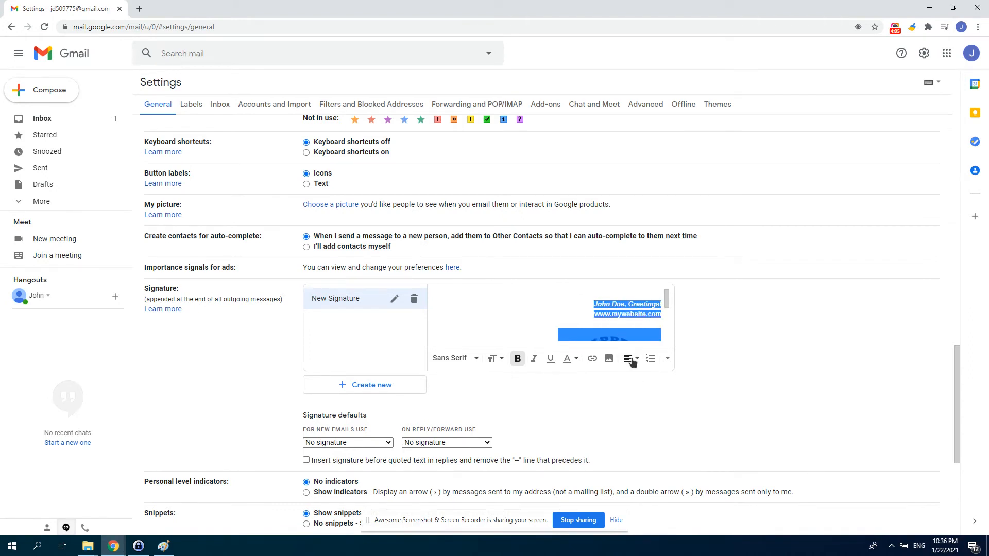
click(632, 362)
click(628, 316)
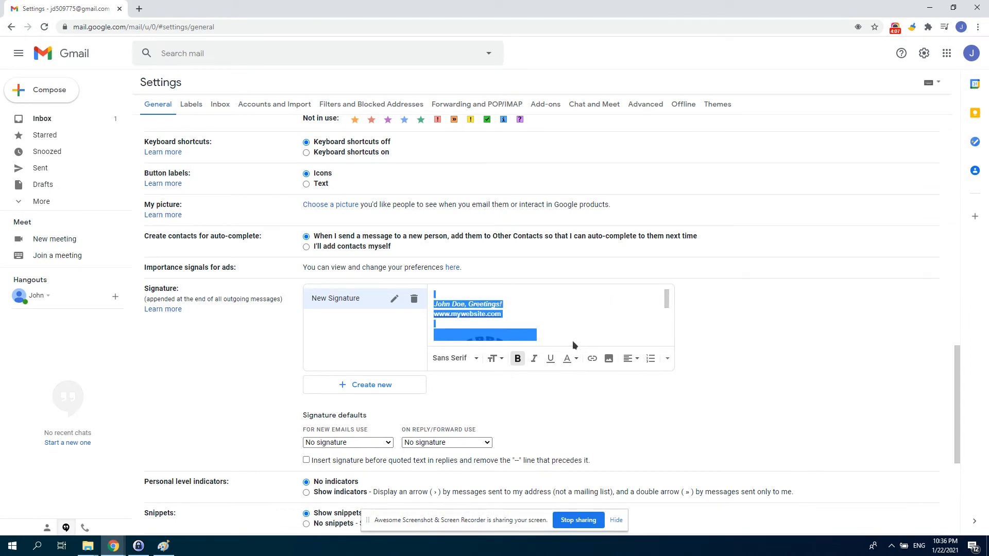
click(536, 318)
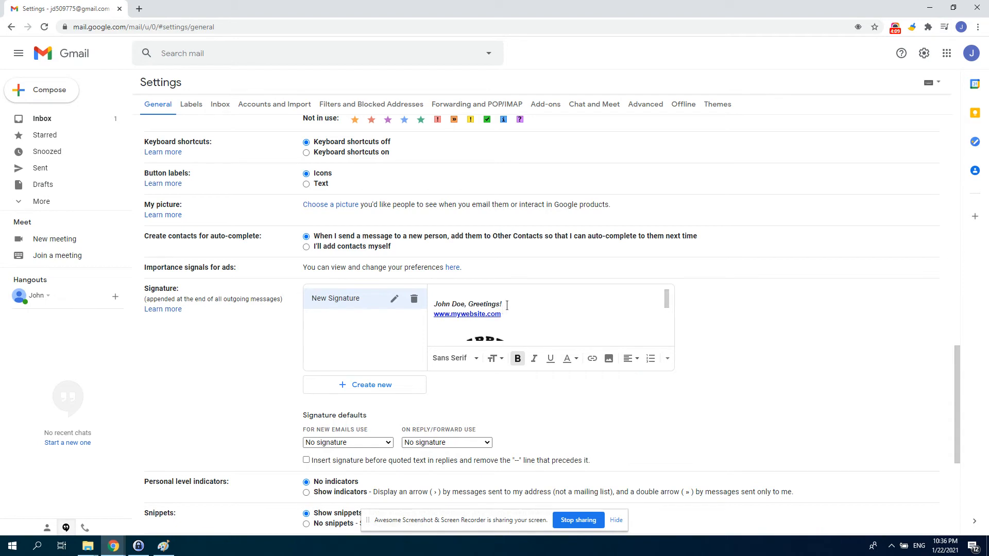
Set the text size of the signature's name and greeting line to Large
drag(502, 306, 436, 305)
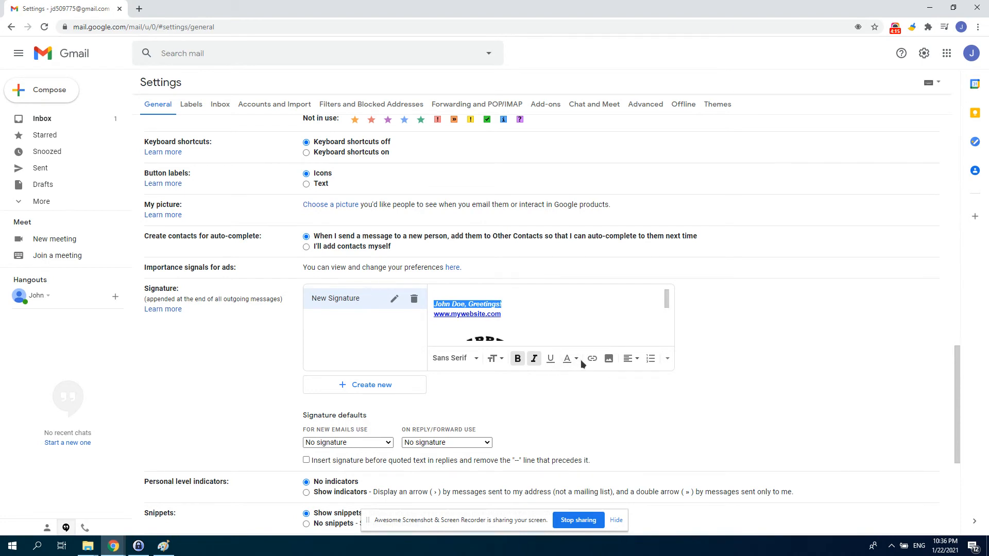
click(503, 363)
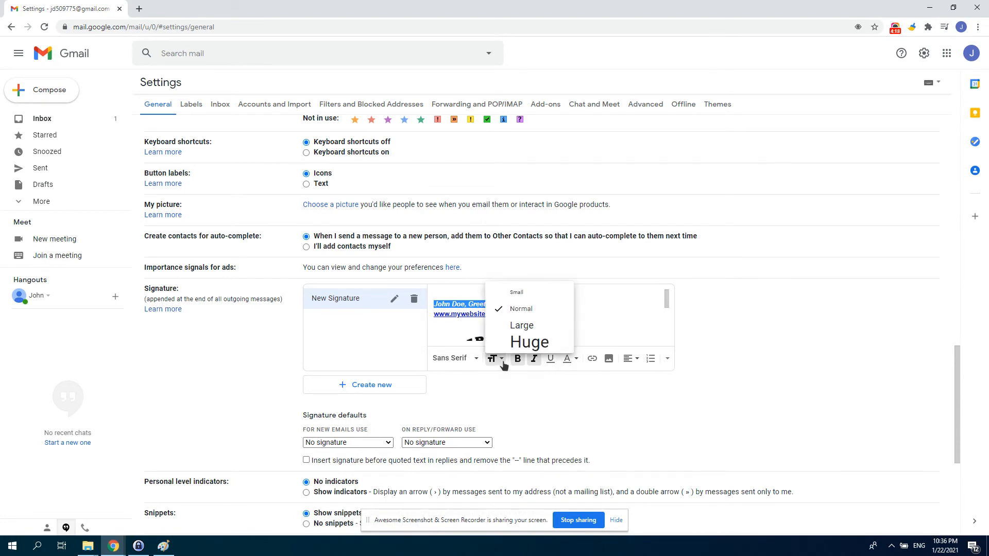
click(530, 328)
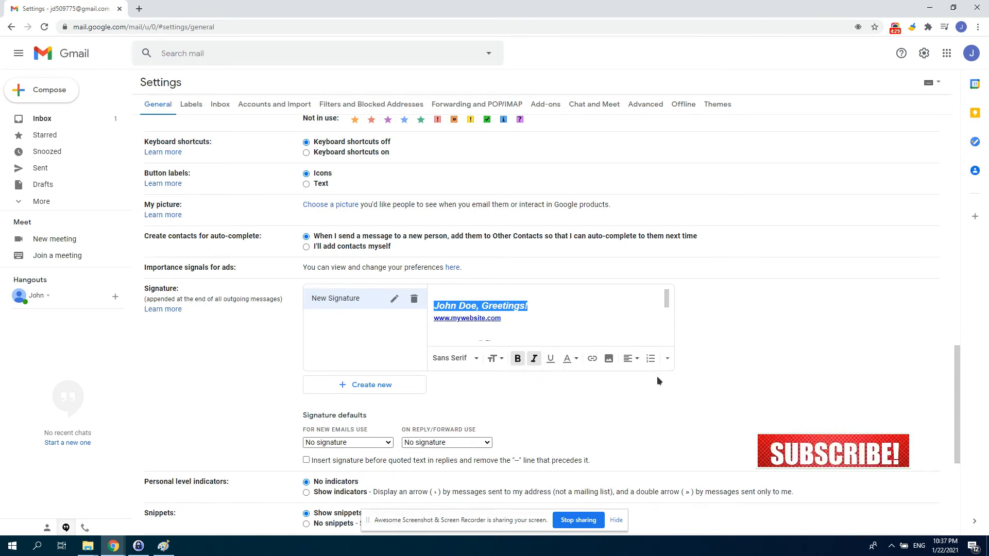
scroll(656, 379, down, 1)
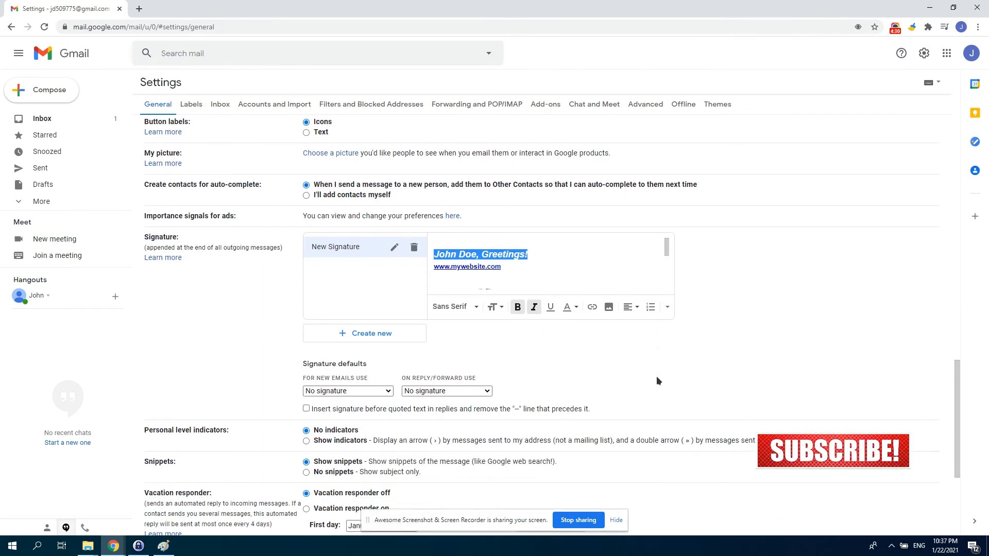
click(570, 276)
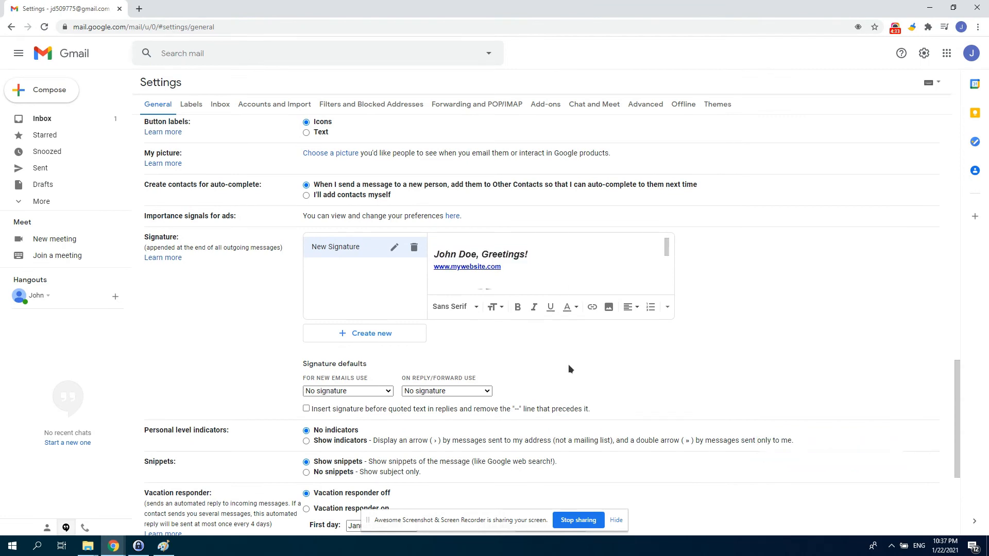
Set New Signature as the signature default for both new emails and replies/forwards
scroll(570, 373, down, 2)
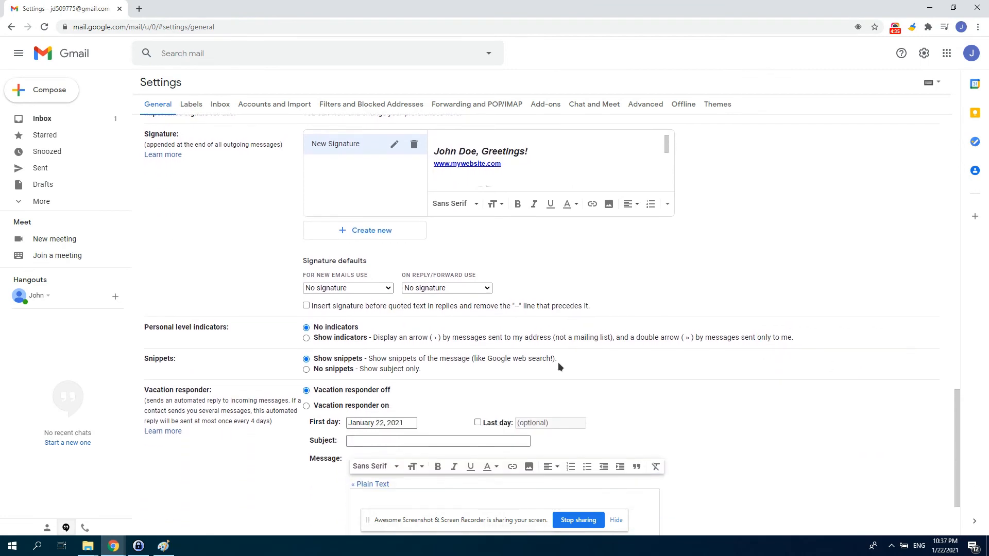
click(340, 288)
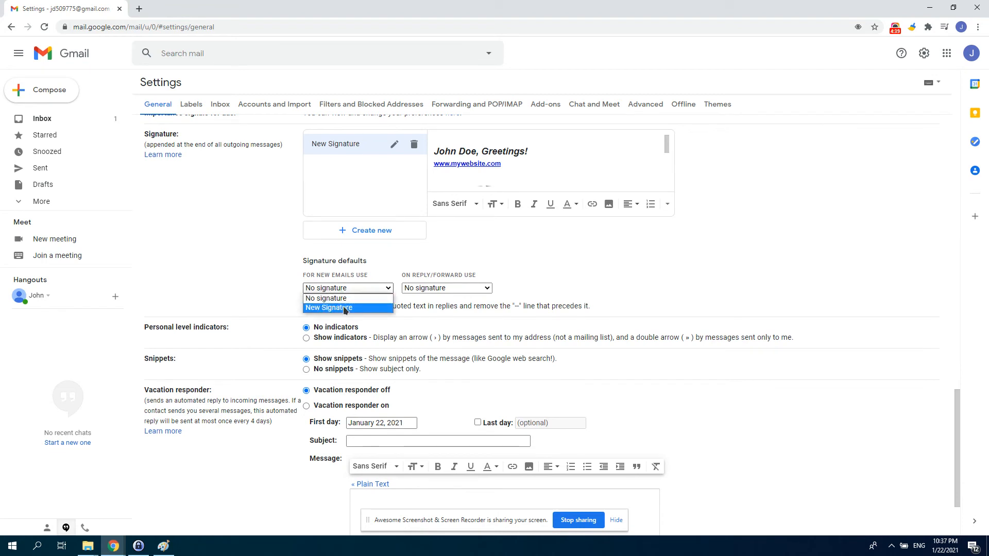
click(343, 308)
click(454, 291)
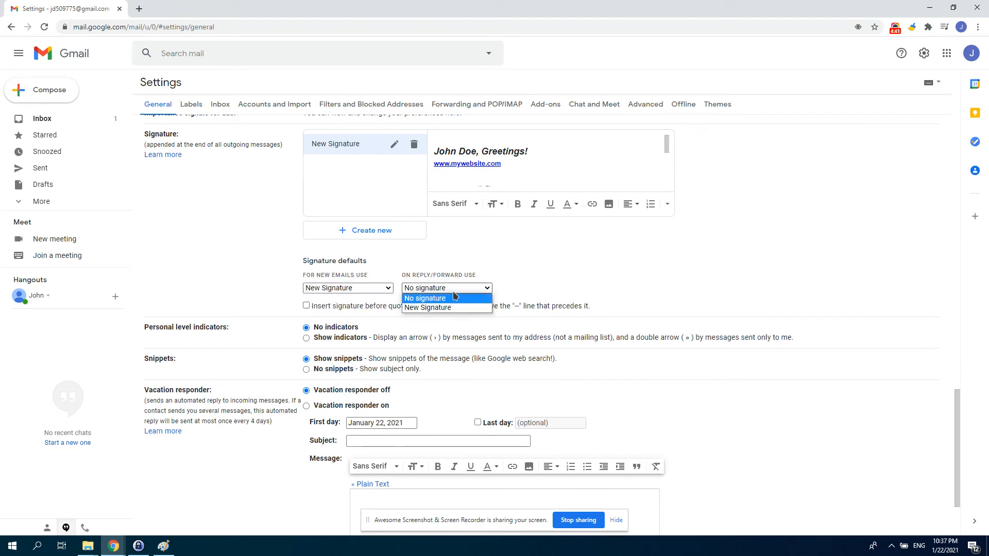
click(428, 308)
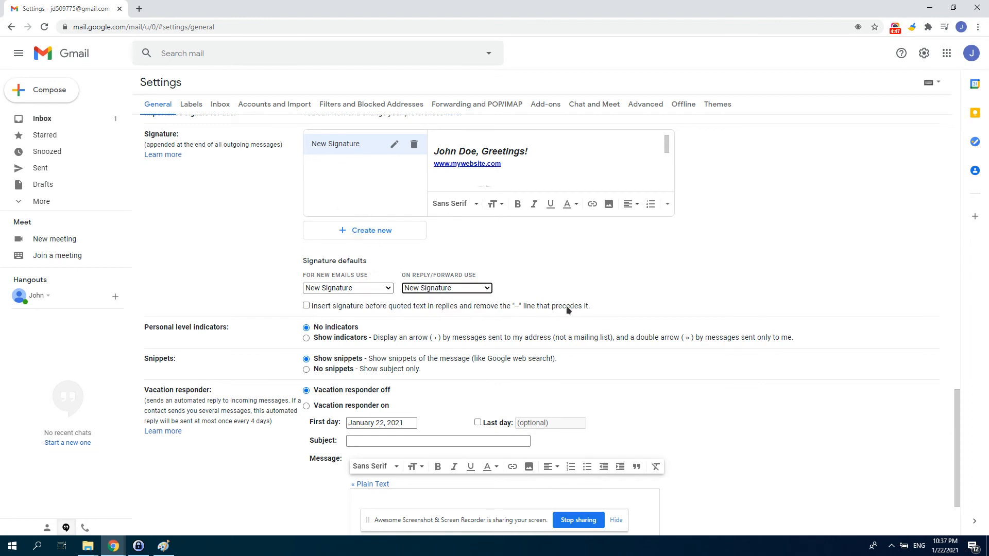
Enable inserting the signature before quoted text in replies and save the settings changes
click(306, 306)
scroll(533, 390, down, 2)
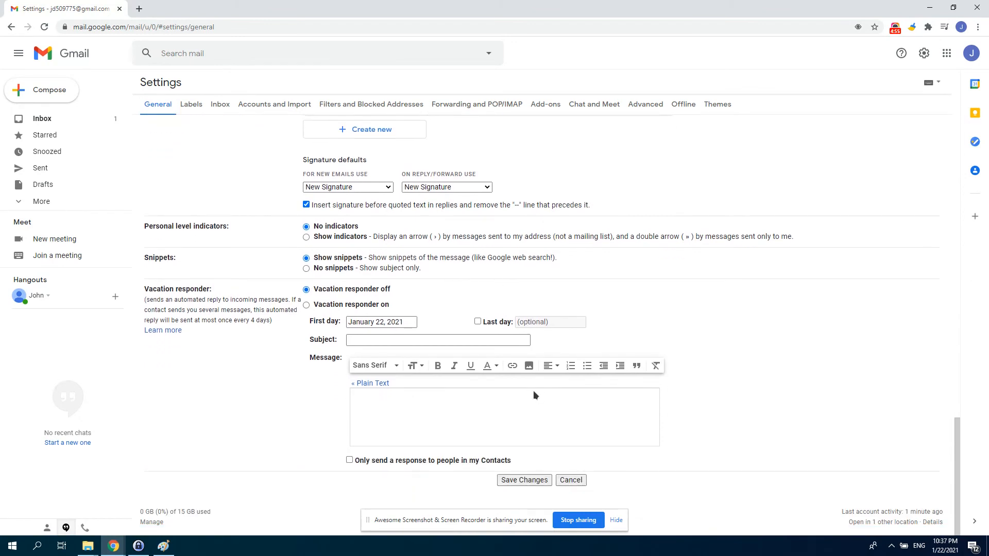
click(520, 483)
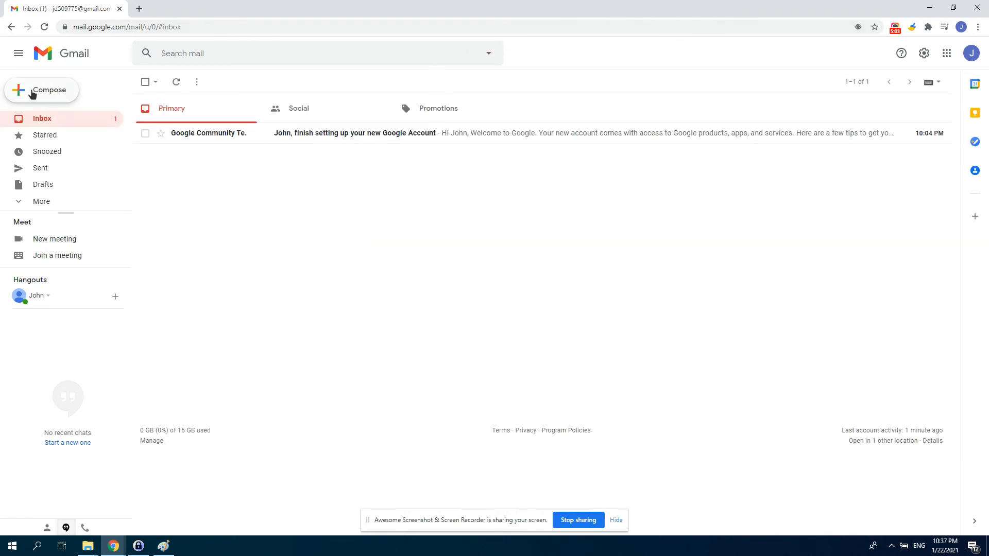
Compose a new message to the recipient's e-mail address with the subject "Subject" and the text "Hello World!", and send it
click(50, 92)
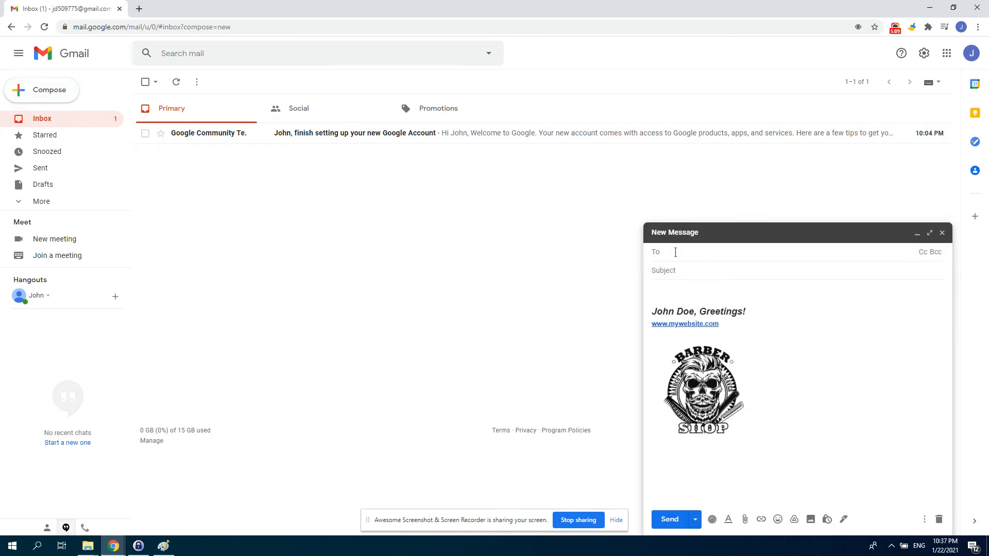
text(name@email.com)
click(702, 272)
text(Subject)
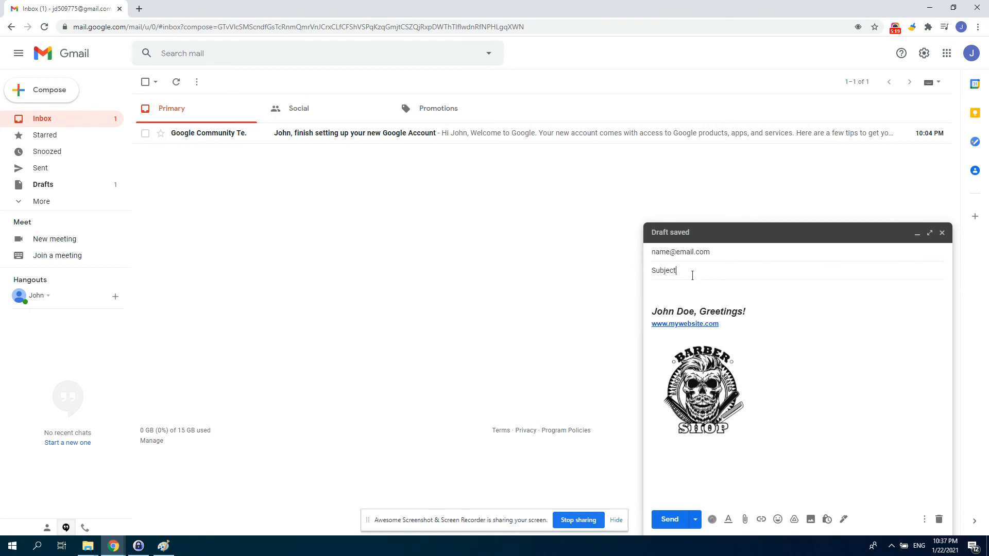
click(663, 287)
text(Hello World!)
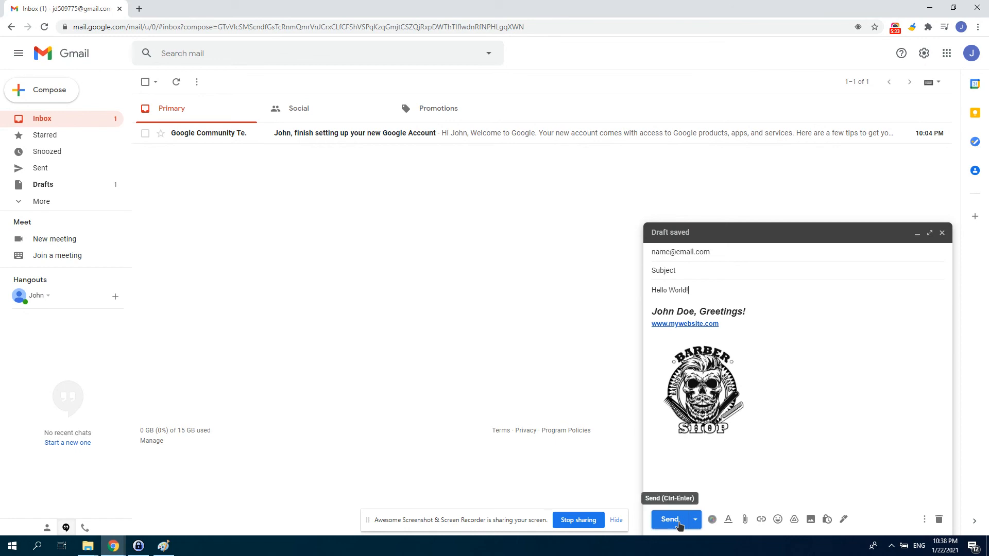
click(669, 520)
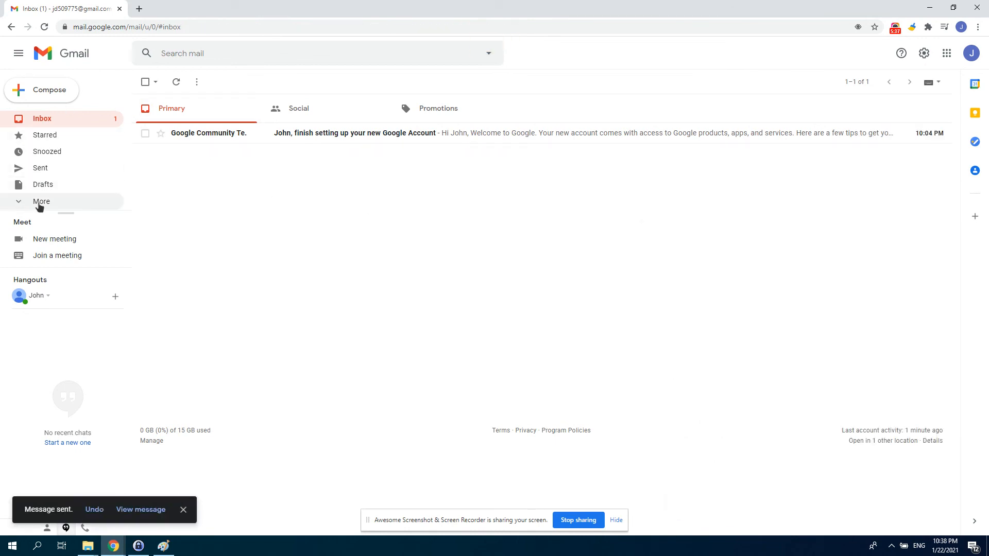
Open the message just sent from the Sent mail to check how its signature appears
click(41, 168)
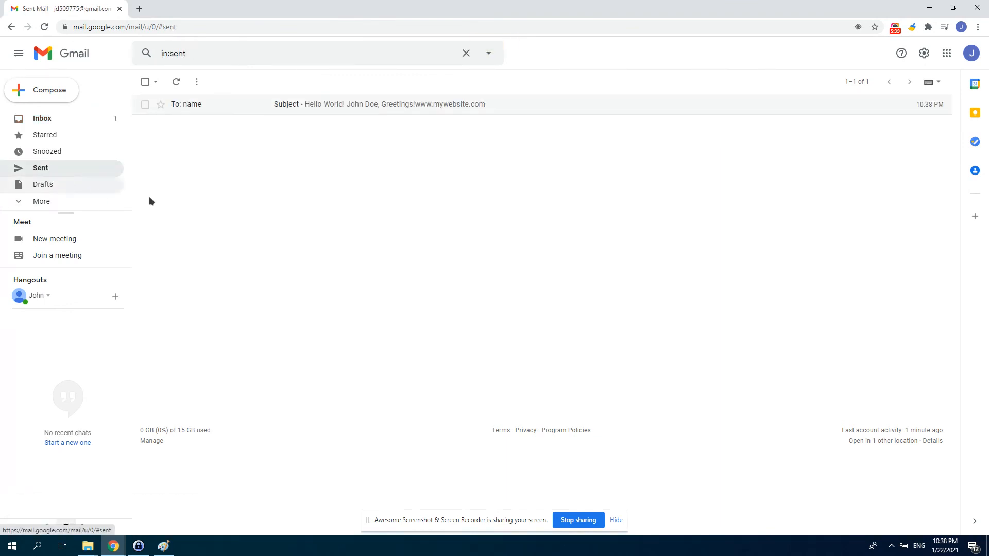
click(362, 110)
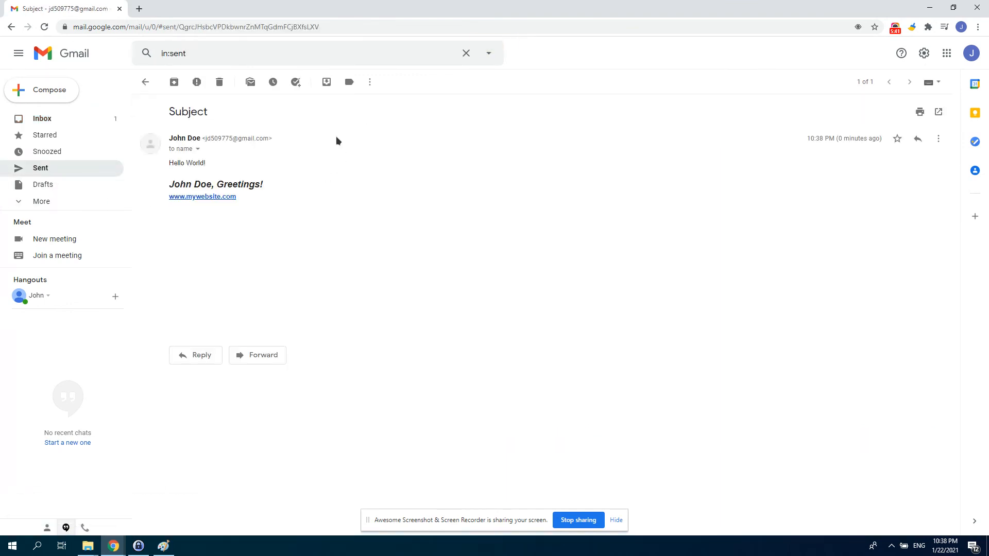